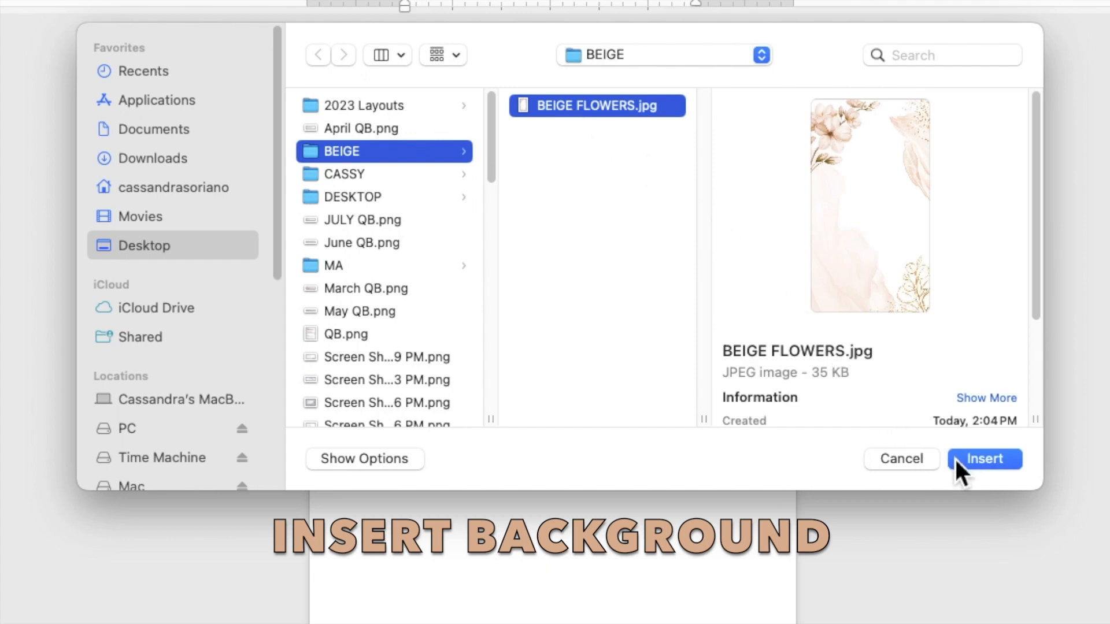
Insert the BEIGE FLOWERS.jpg picture and set its text wrapping to Behind Text.
left_click(970, 461)
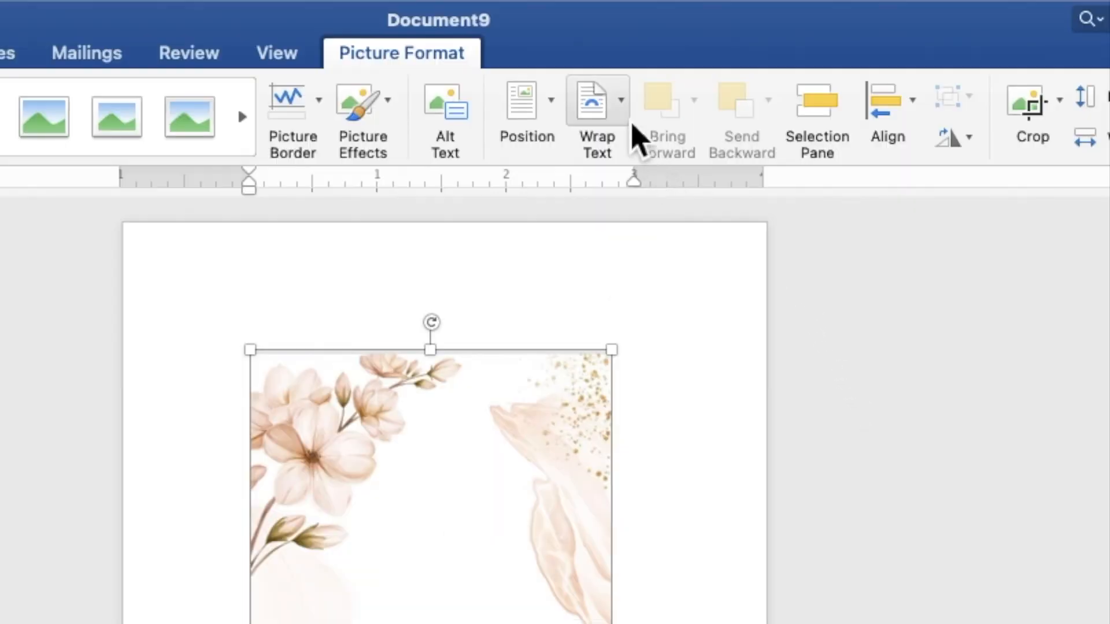
left_click(619, 104)
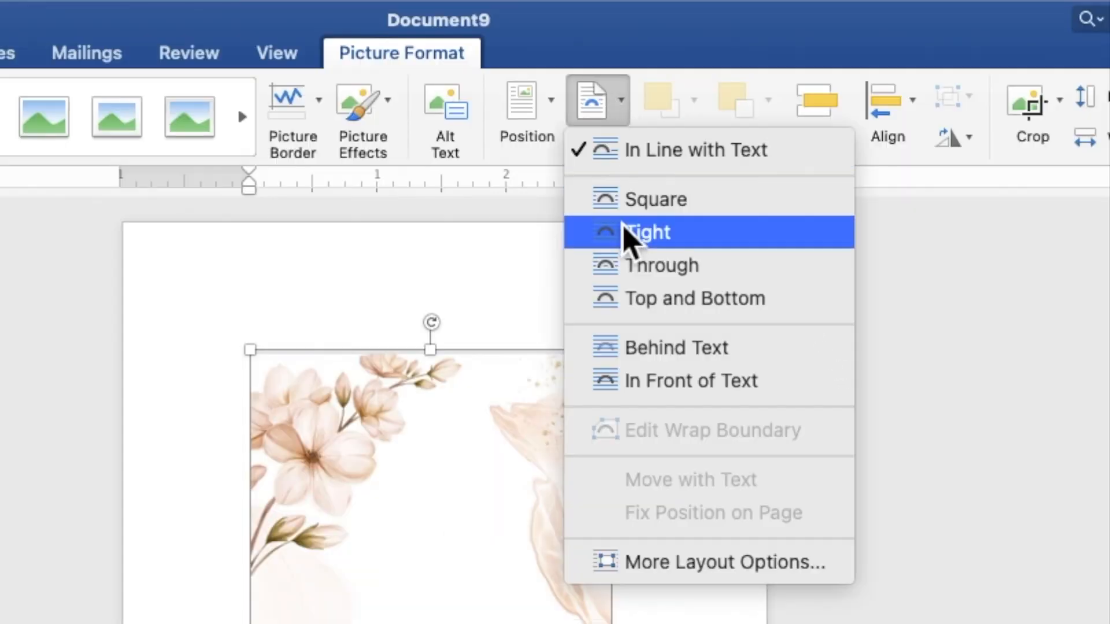
left_click(639, 350)
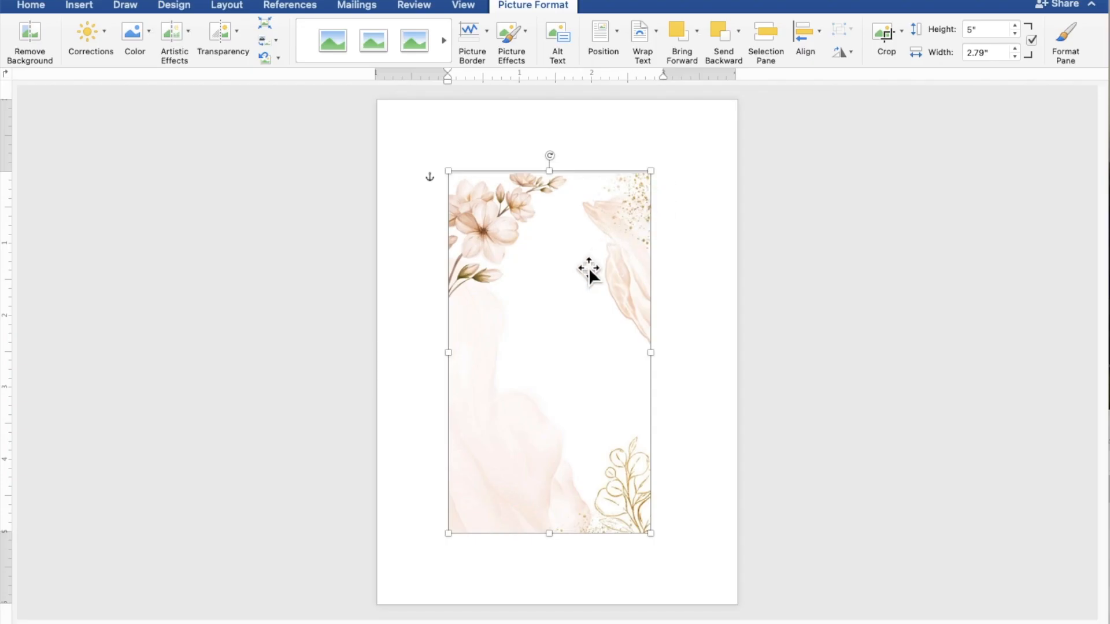
Move and resize the floral picture to cover the page, 7.1" high by 4.99" wide.
left_click_drag(577, 283, 504, 205)
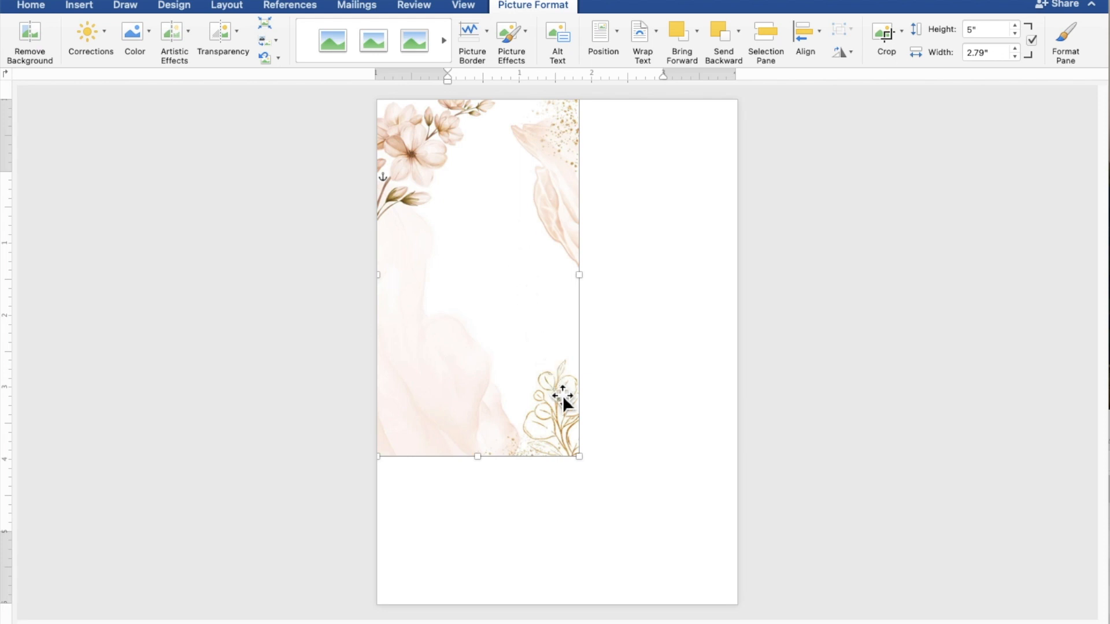
left_click_drag(583, 463, 672, 580)
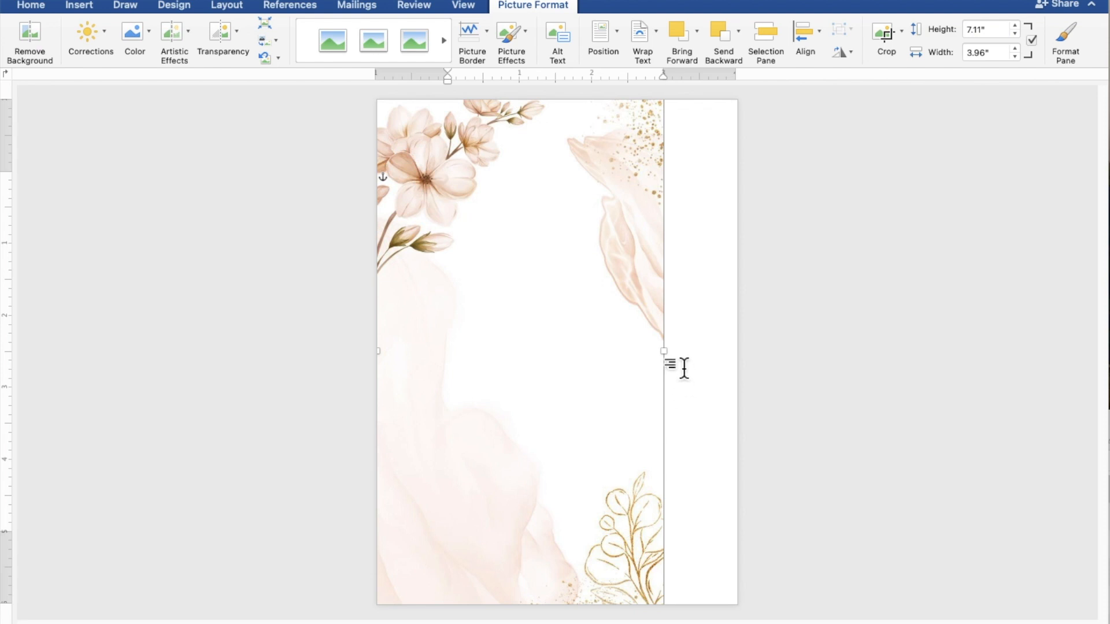
left_click_drag(675, 359, 746, 364)
left_click(905, 394)
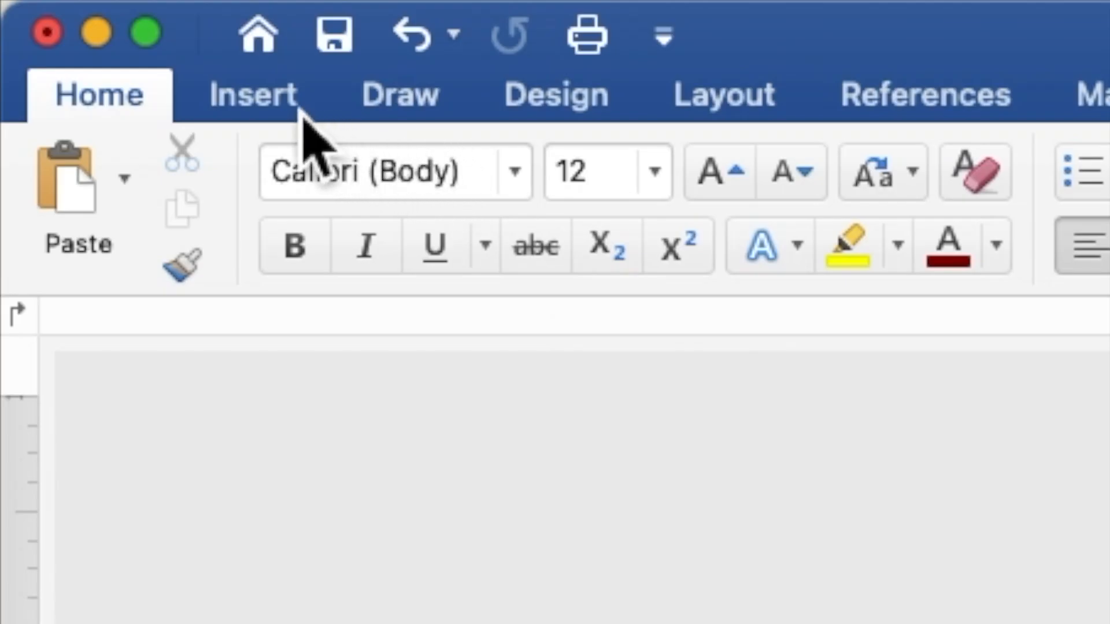
Draw a rectangle shape about 5.07" by 4.55" over the middle of the page.
left_click(302, 111)
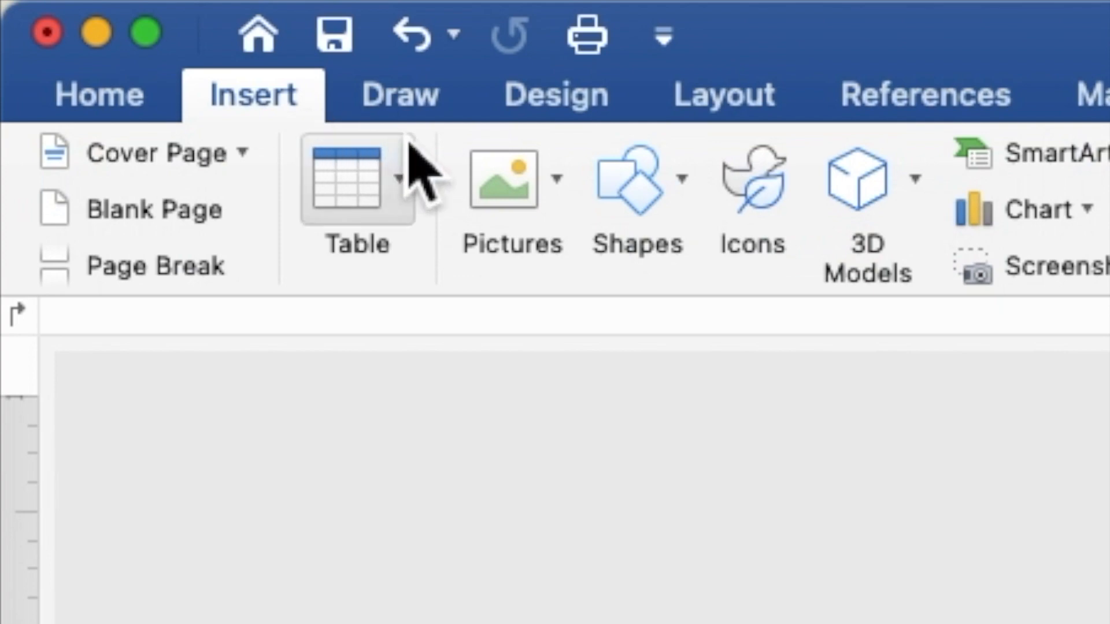
left_click(634, 200)
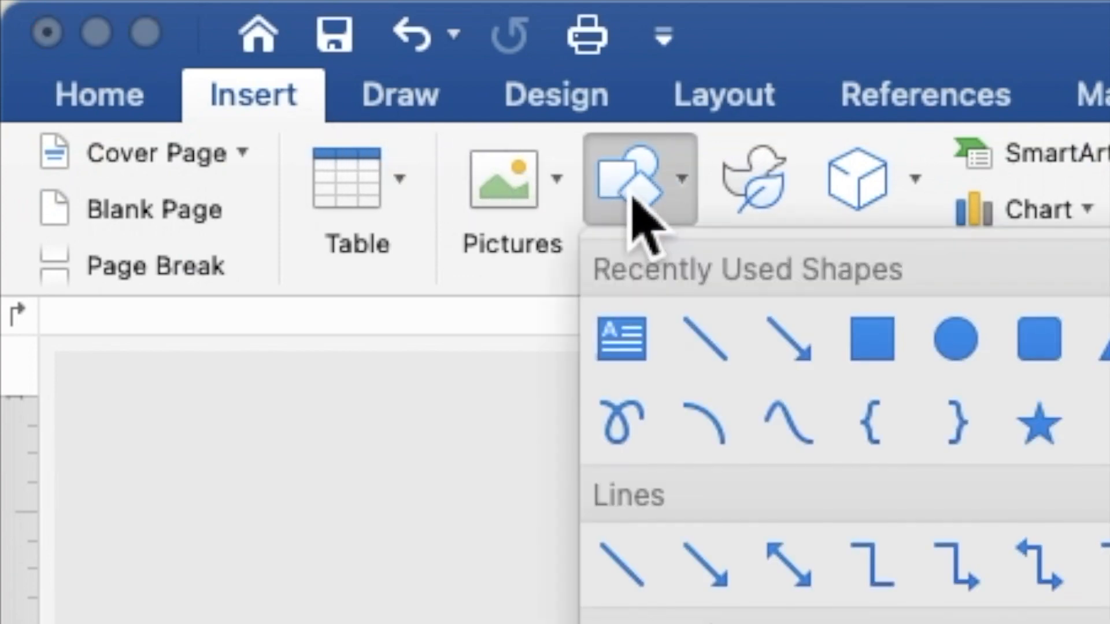
left_click(877, 362)
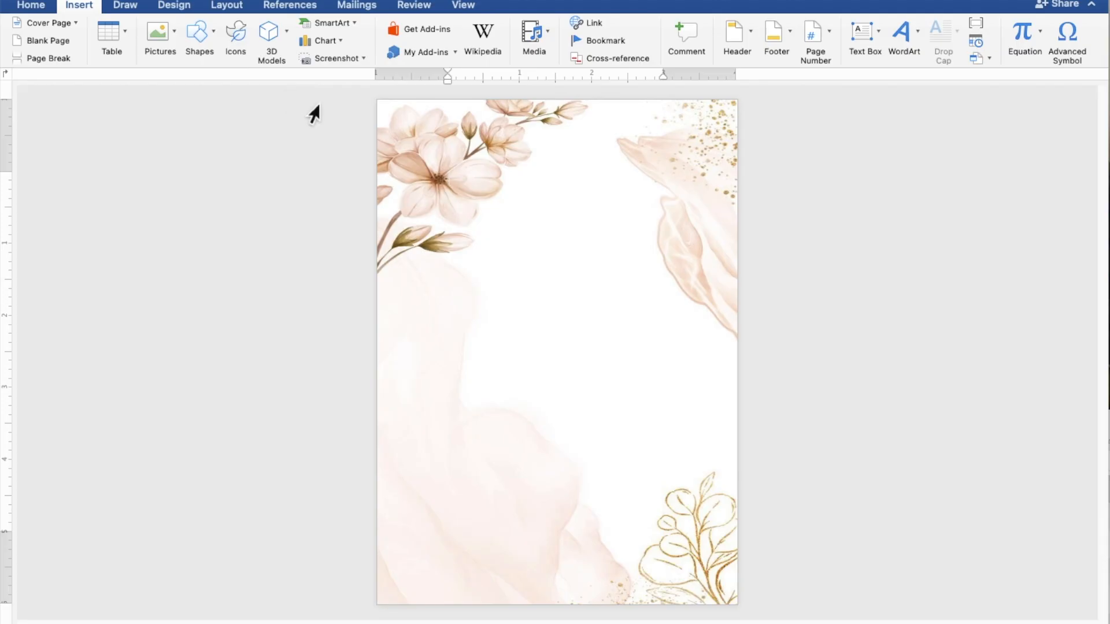
mouse_move(393, 177)
left_mouse_down()
mouse_move(450, 341)
mouse_move(537, 454)
mouse_move(731, 551)
left_mouse_up()
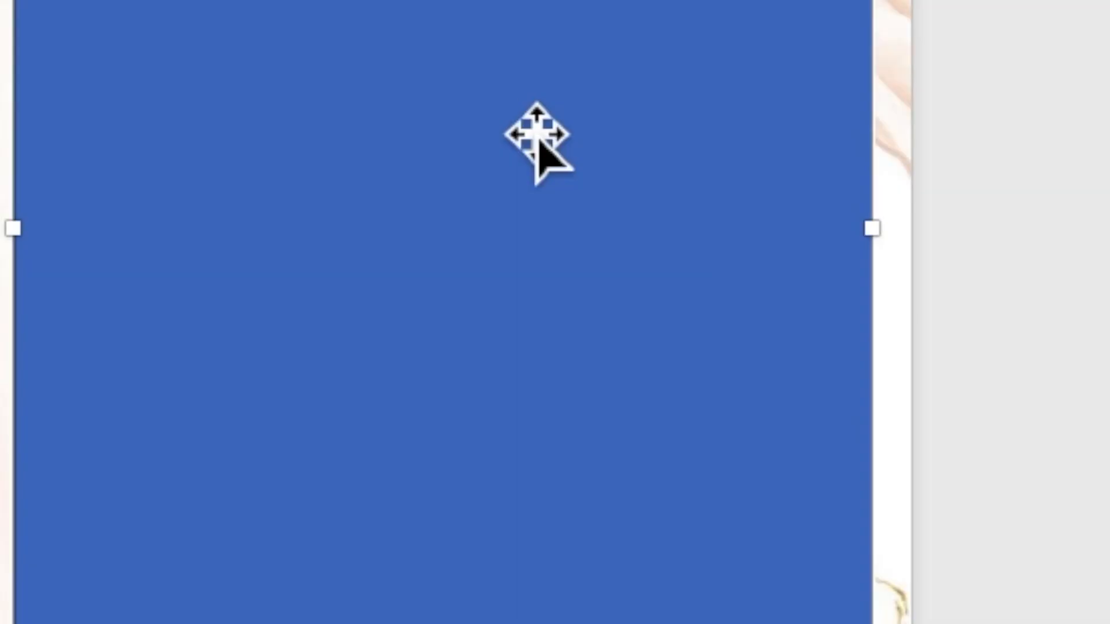
Use Add Text to make the rectangle editable, then zoom in on the page.
right_click(520, 120)
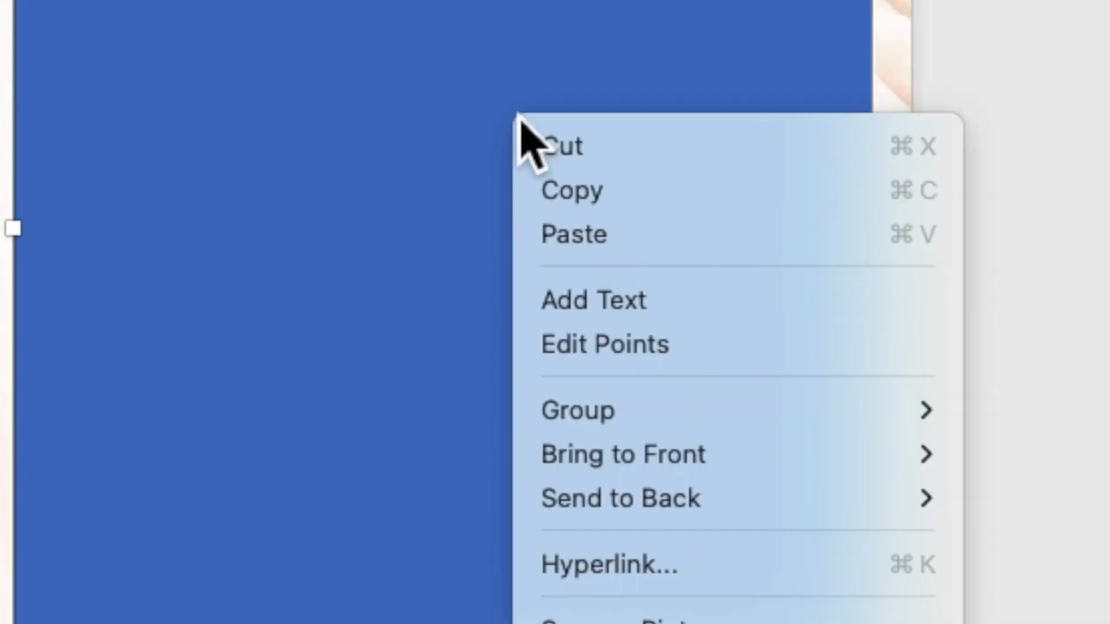
left_click(578, 312)
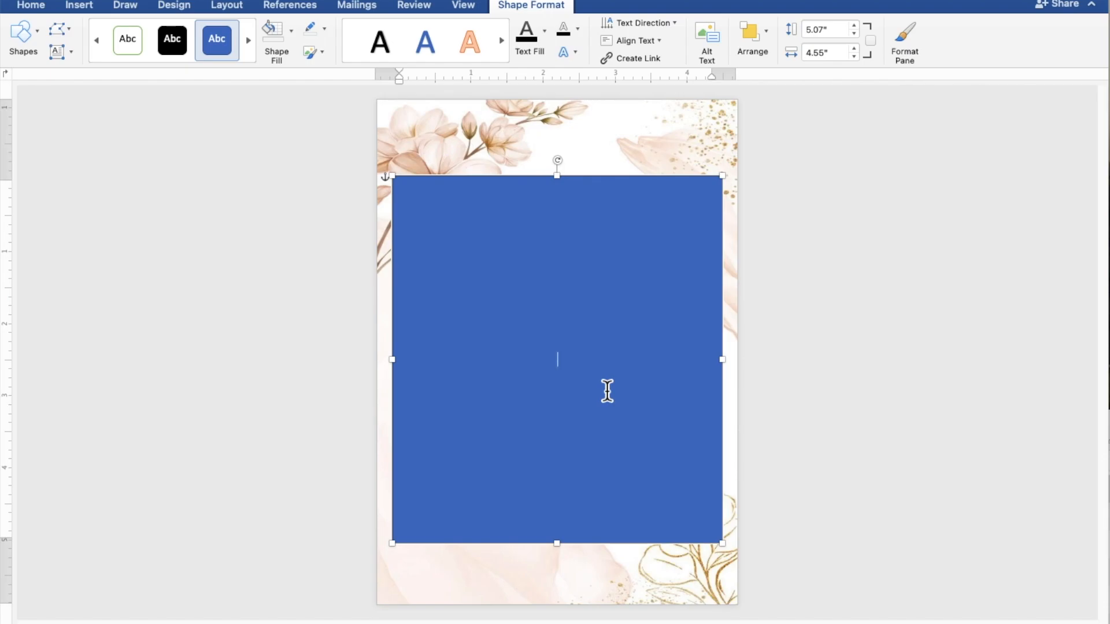
scroll(607, 391, "up", 4)
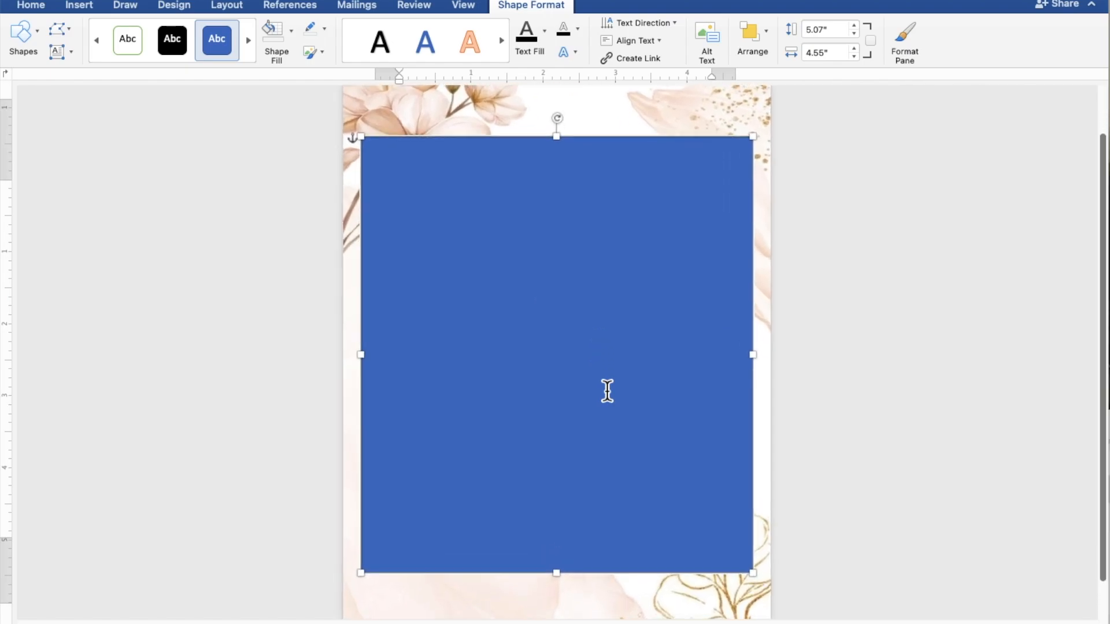
scroll(607, 392, "up", 4)
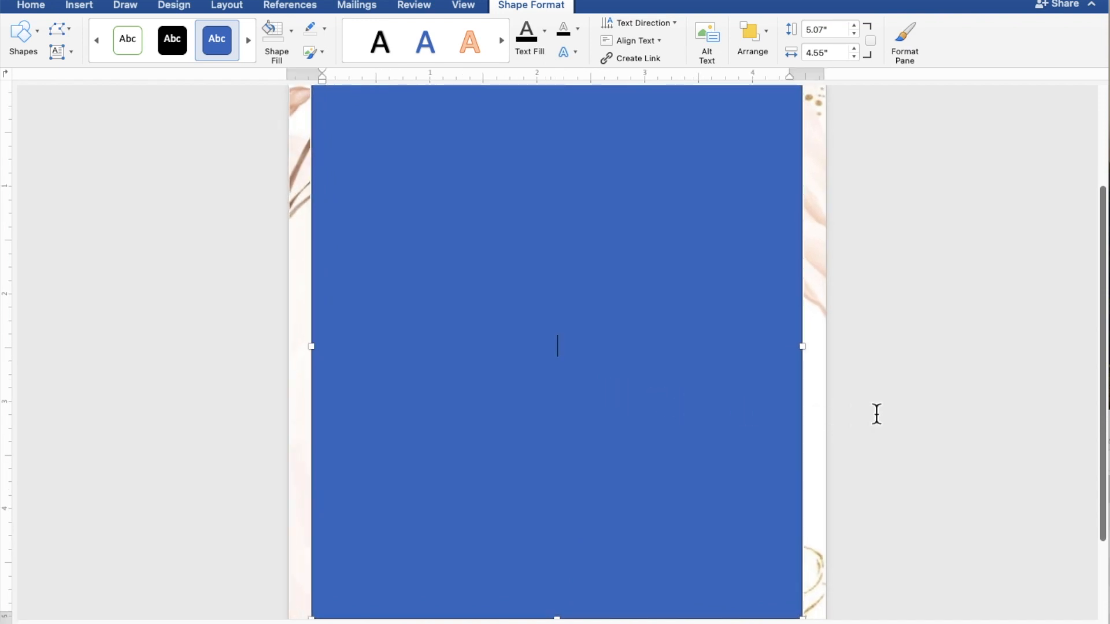
Type TOGETHER WITH THEIR FAMILIES, the groom's name, AND, and the bride's name on separate lines.
type("TOGETH")
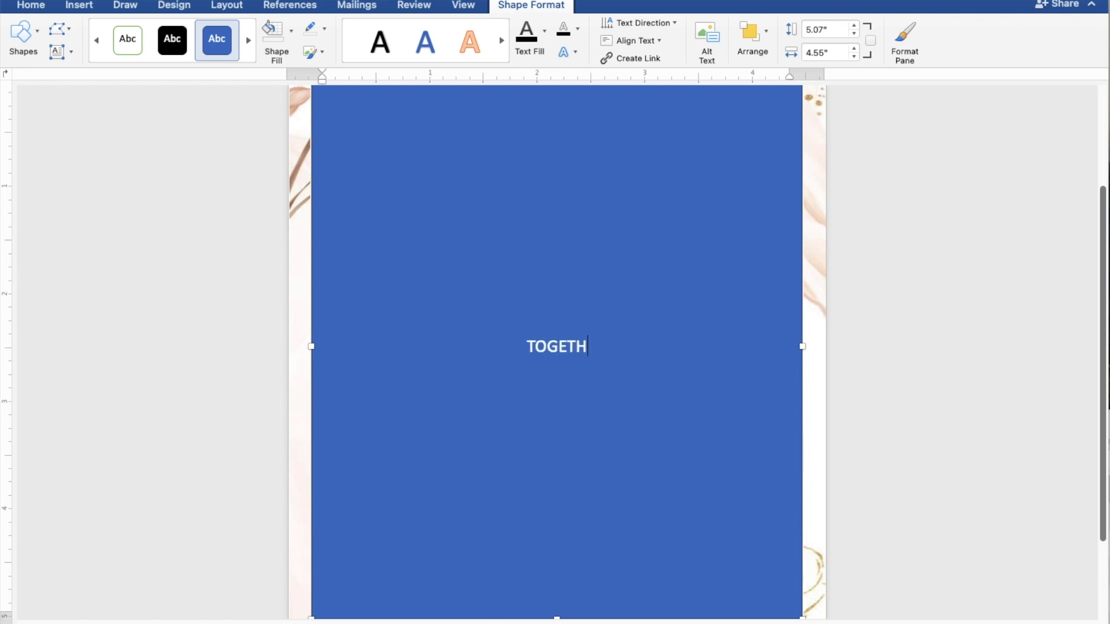
type("ER ")
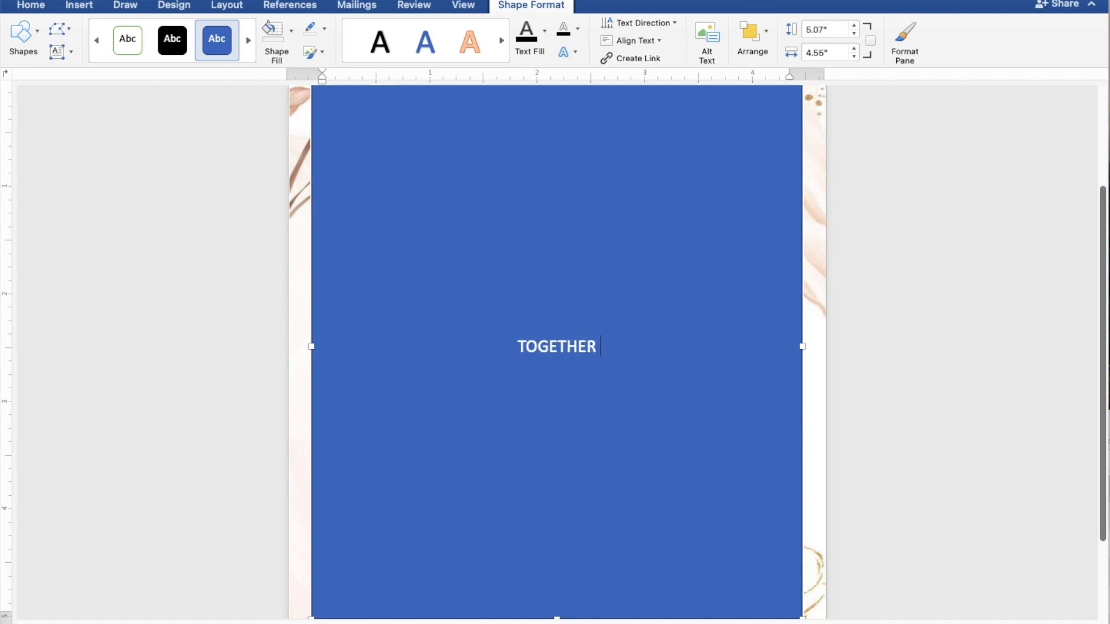
type("WITH THE")
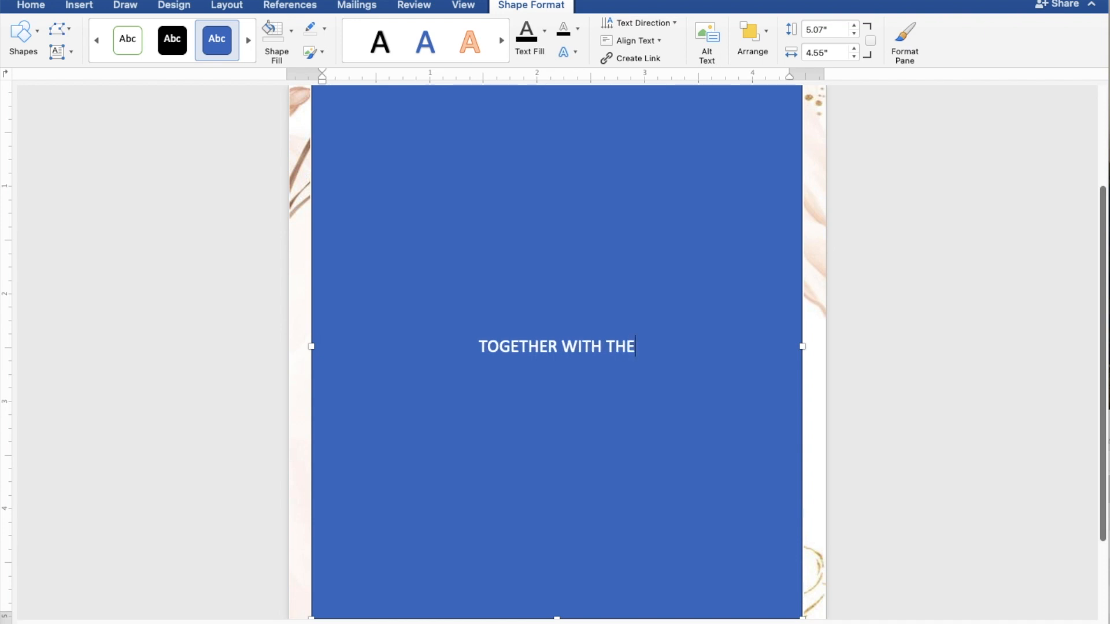
type("IR ")
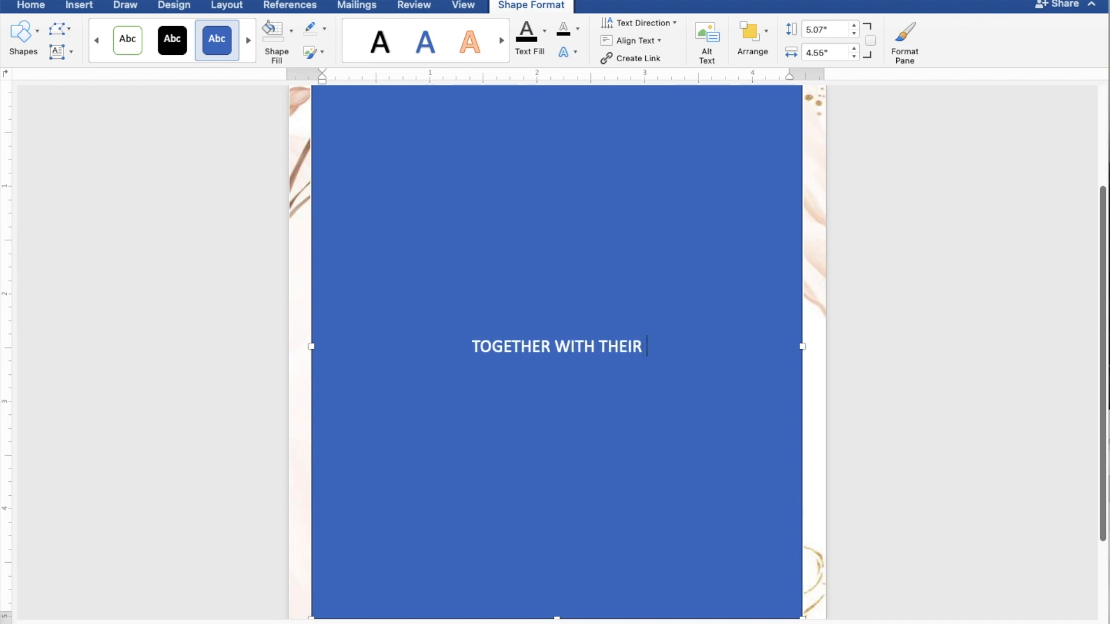
type("FAM")
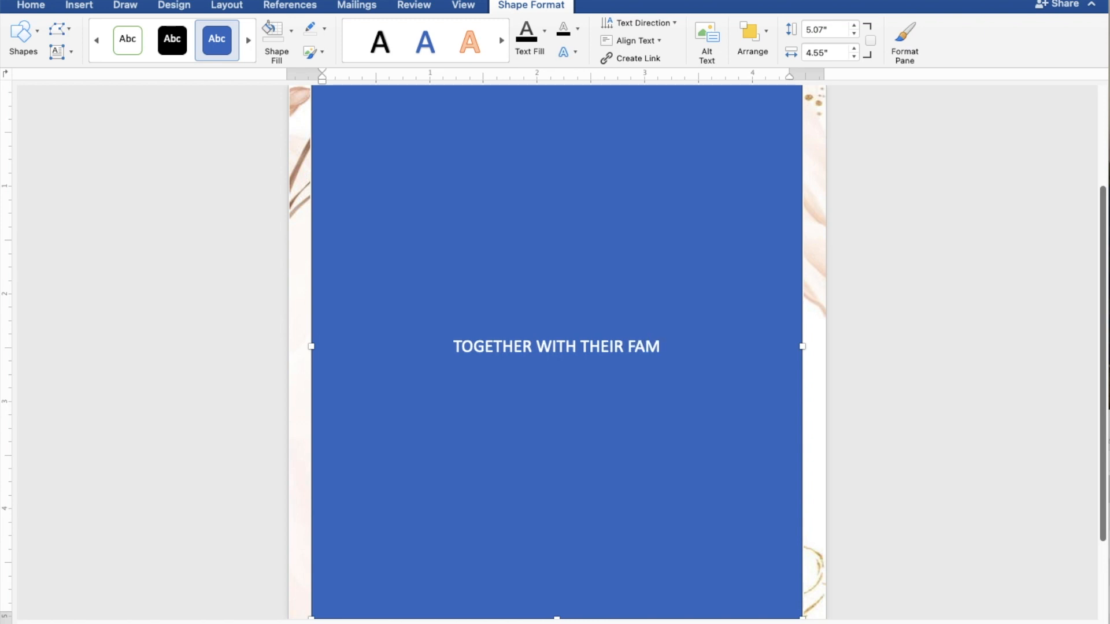
type("ILIES")
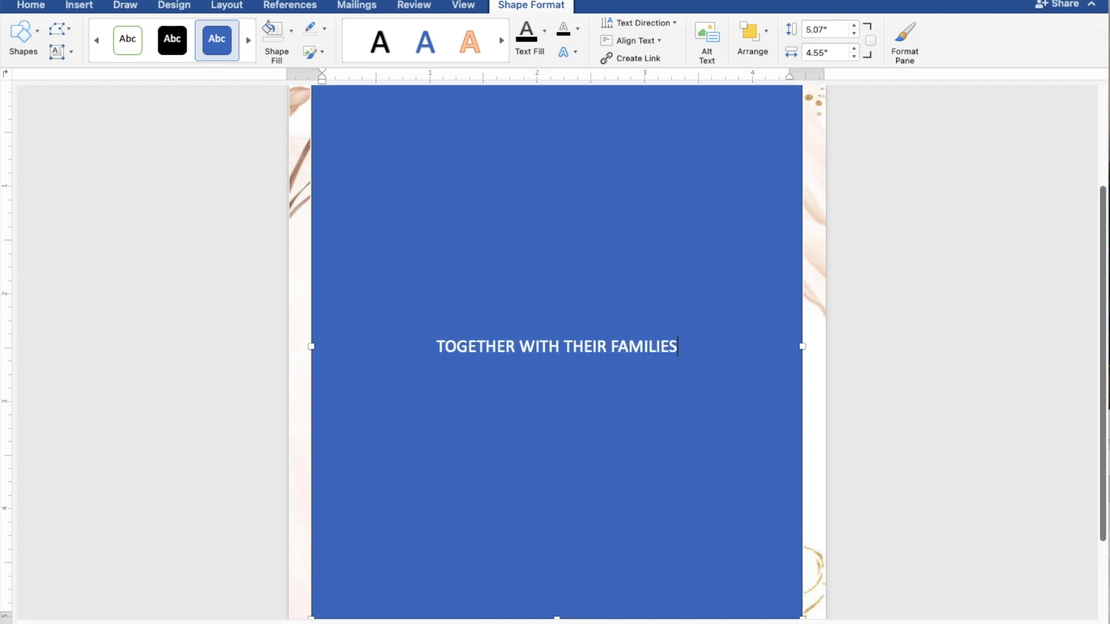
key("Return")
key("Return")
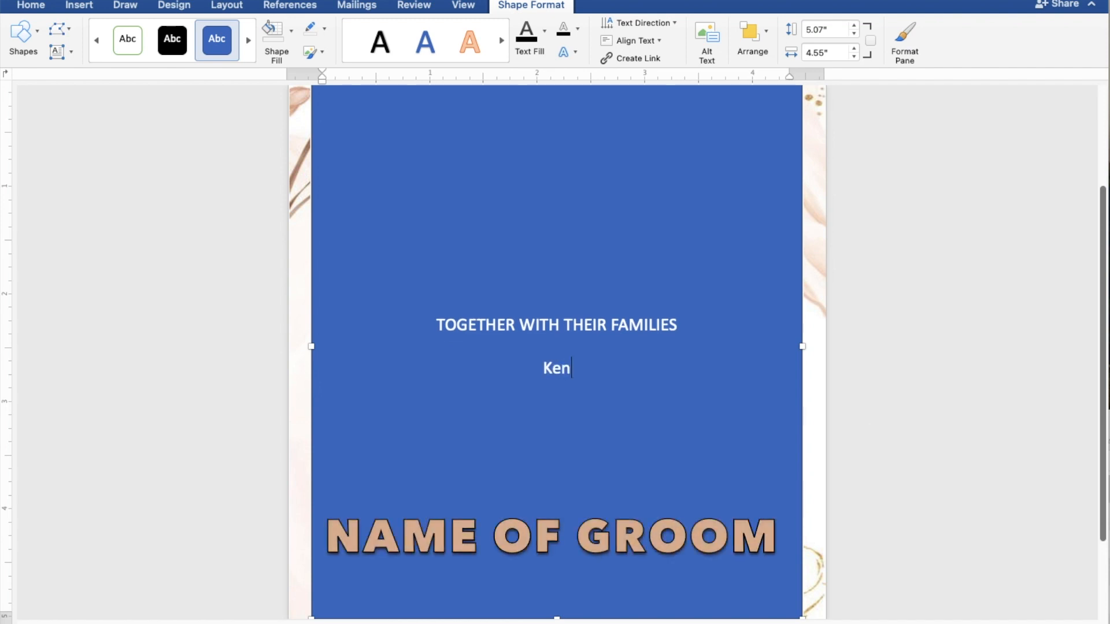
key("Return")
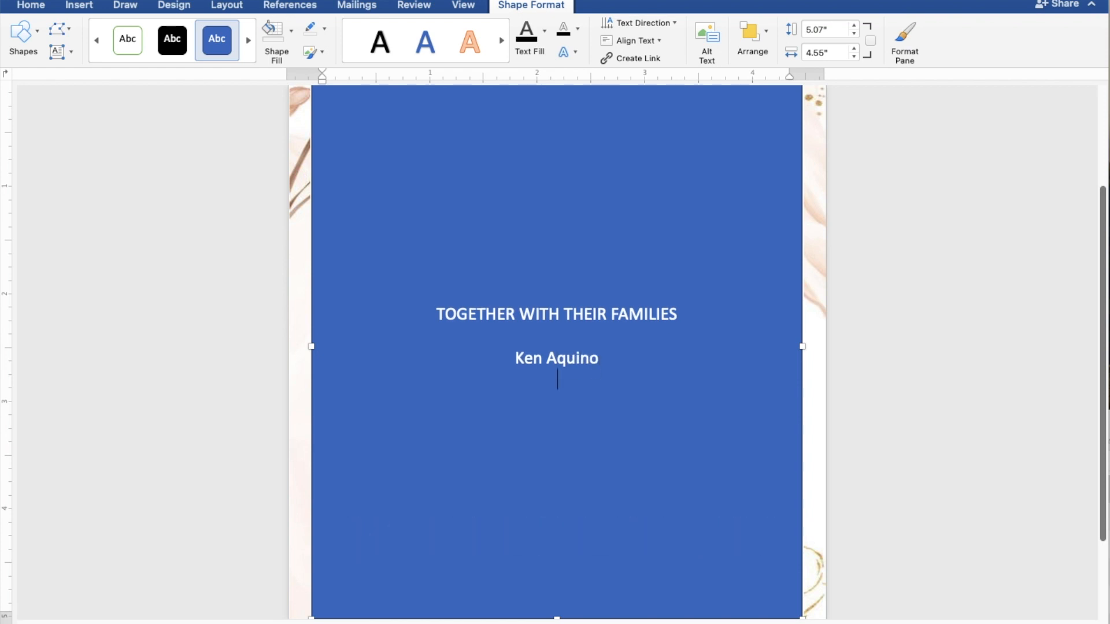
type("AND")
key("Return")
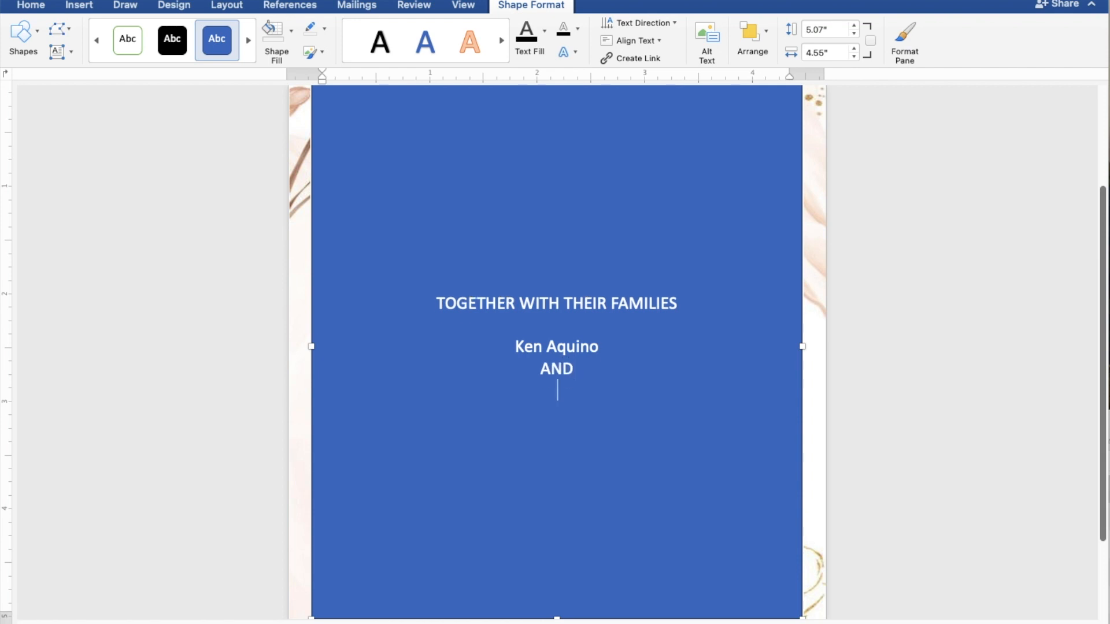
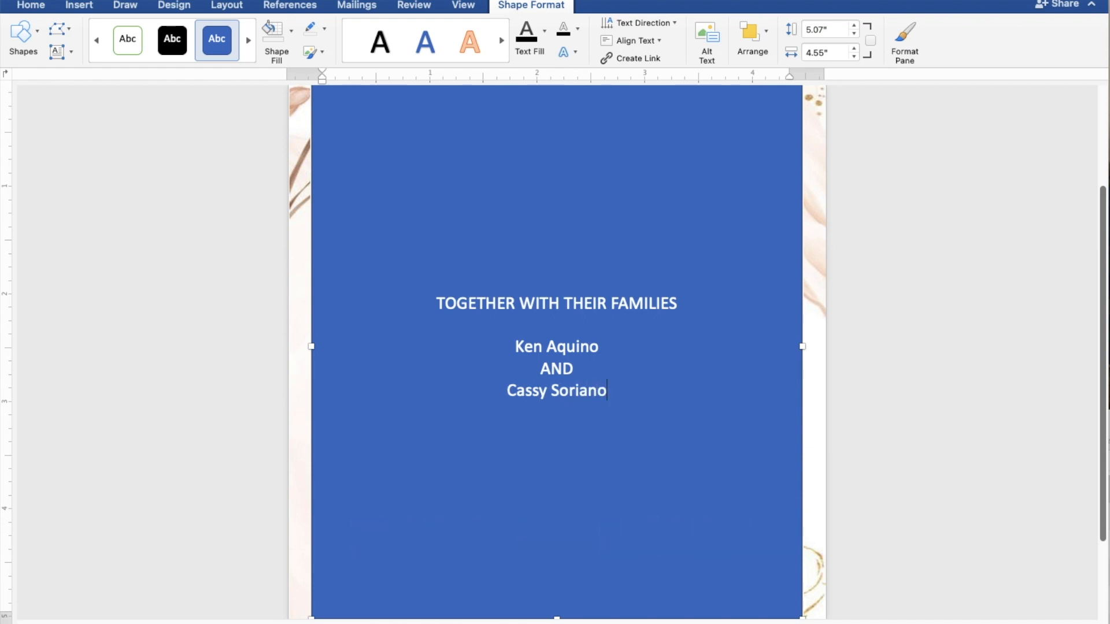
key("Return")
key("Return")
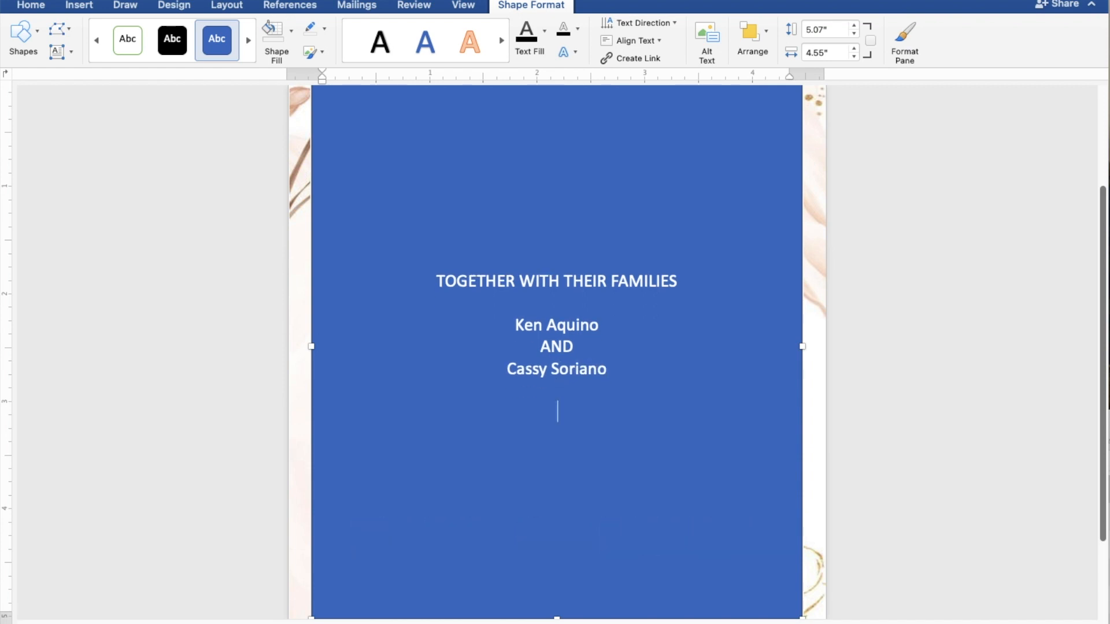
Type REQUEST THE PLEASURE OF YOUR PRESENCE and AS THEY JOYFULLY UNITE IN MARRIAGE, then a blank line.
type("REQUEST T")
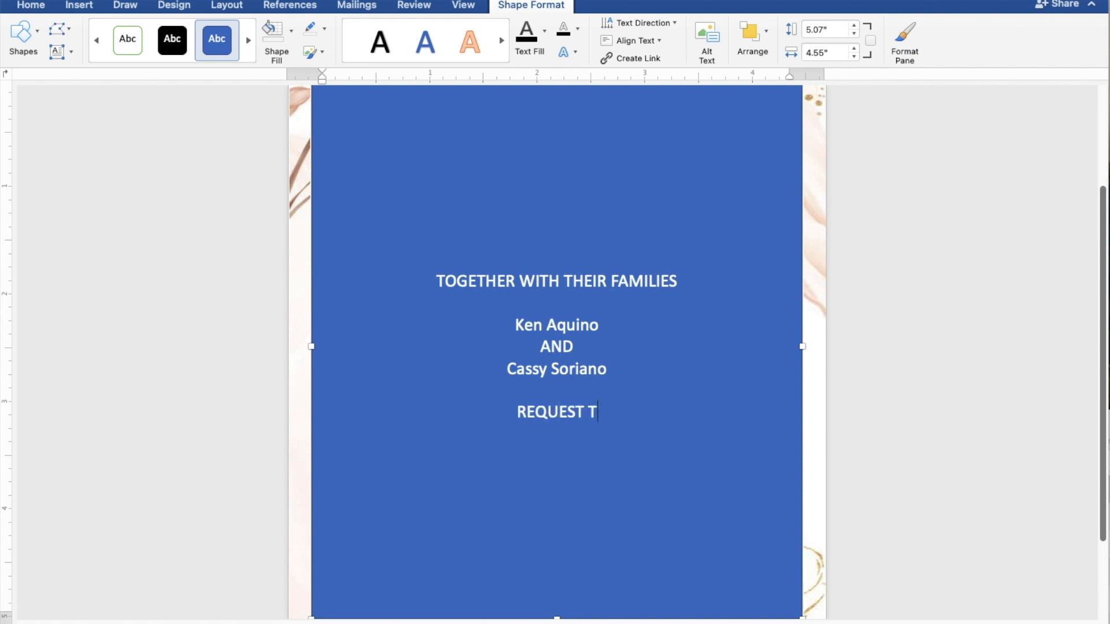
type("HE ")
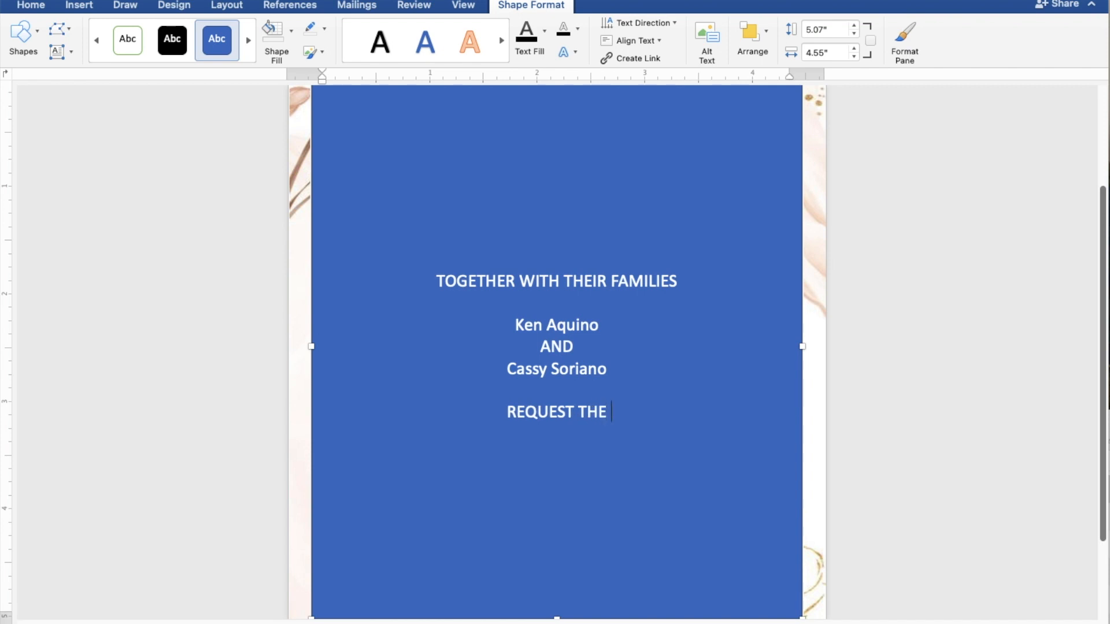
type("PLE")
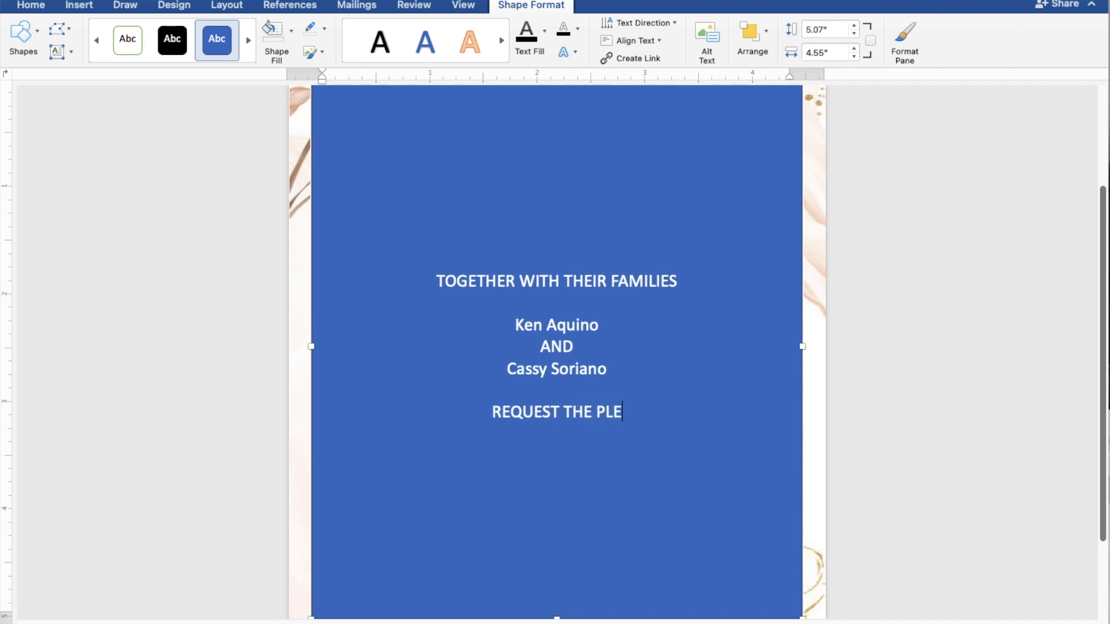
type("ASU")
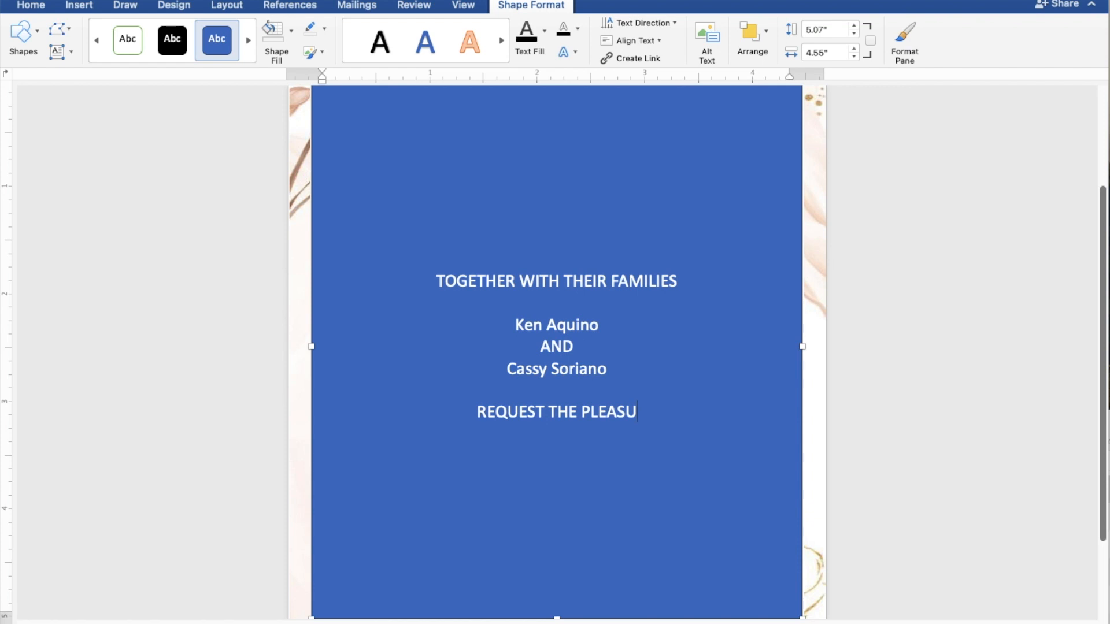
type("RE OF YOU")
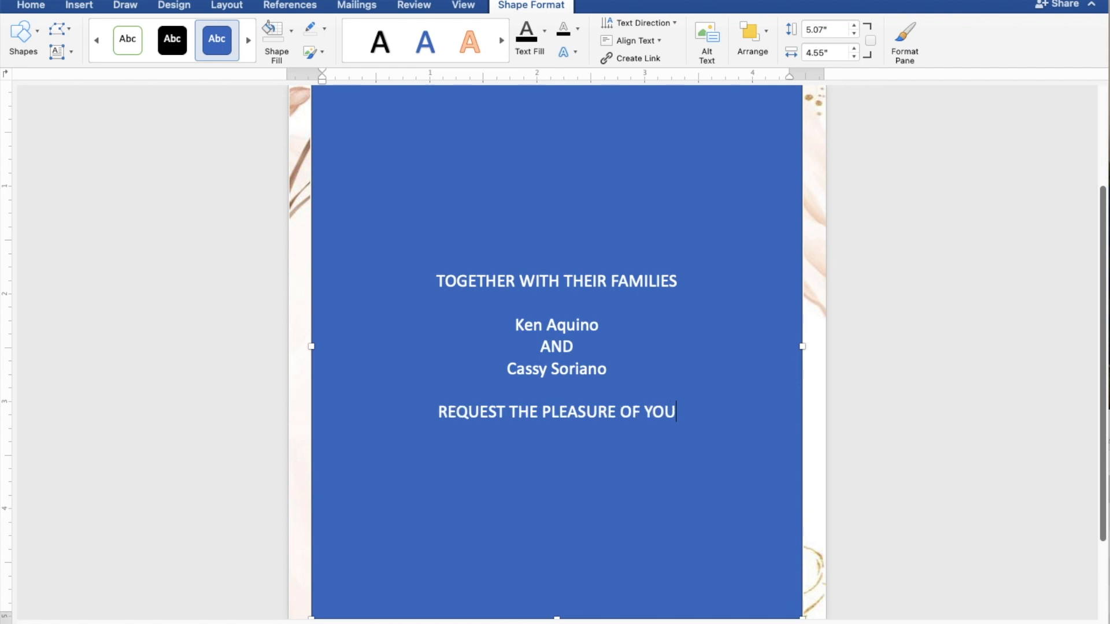
type("R PRESE")
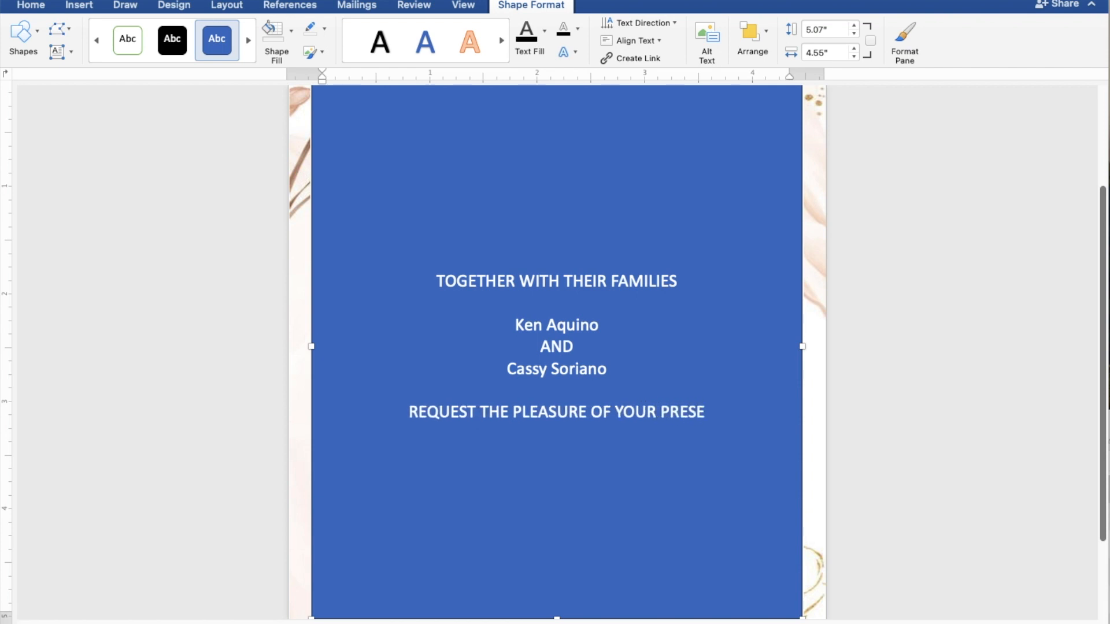
type("NCE")
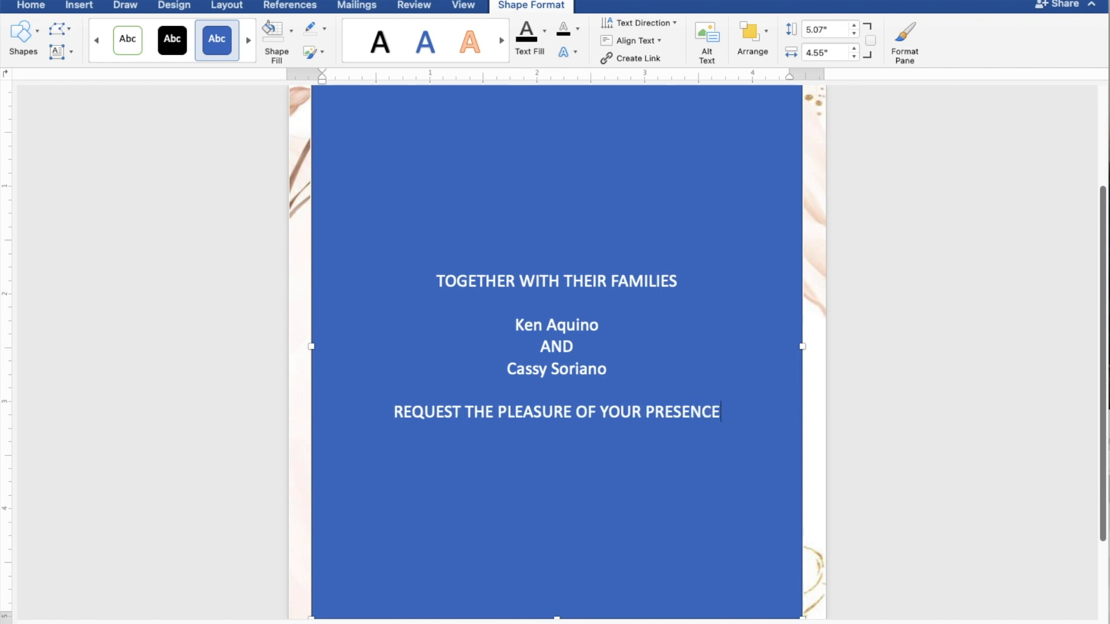
key("Return")
type("A")
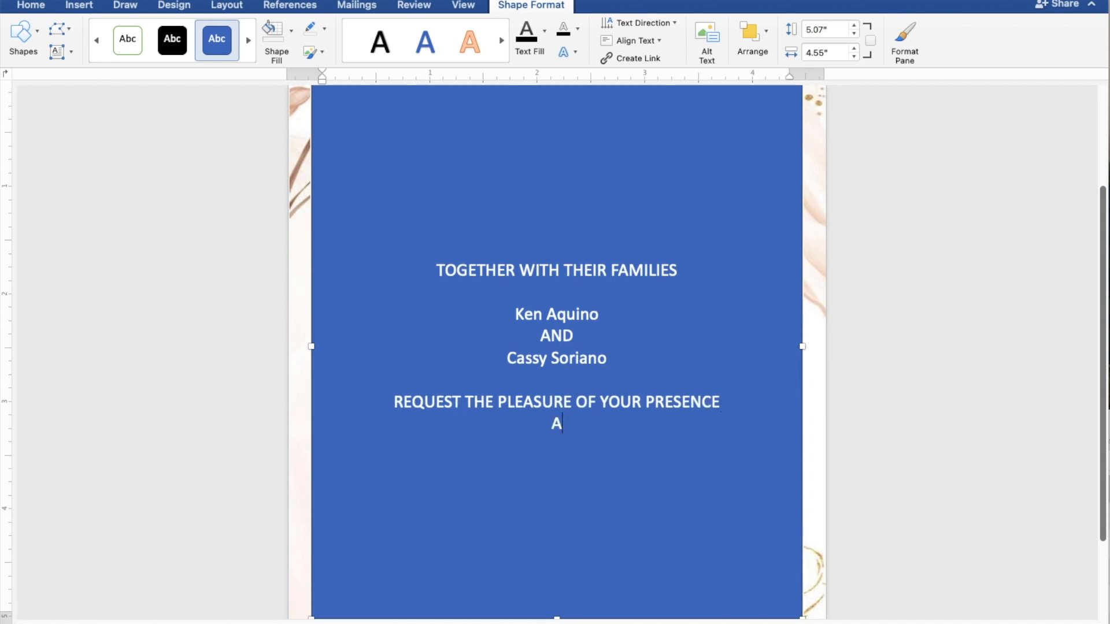
type("S THEY JO")
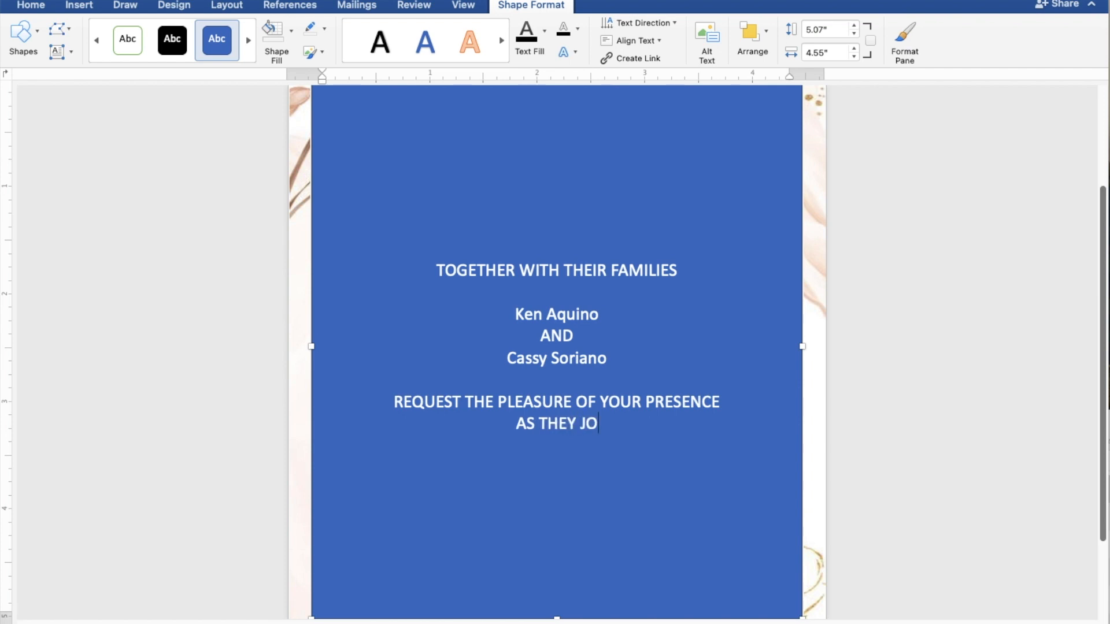
type("YFU")
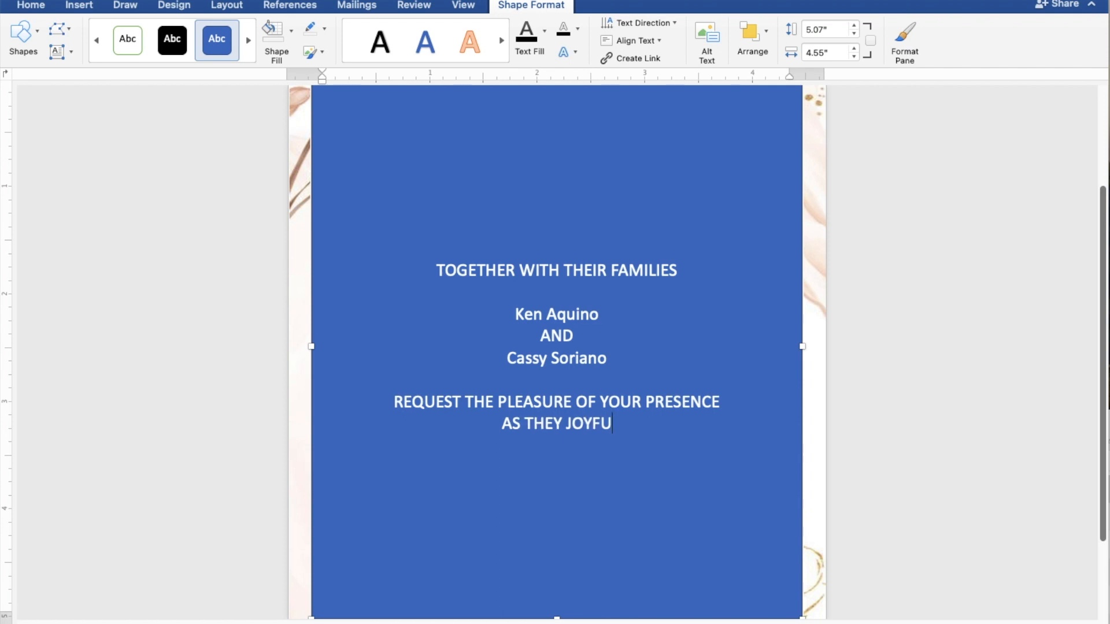
type("LLY")
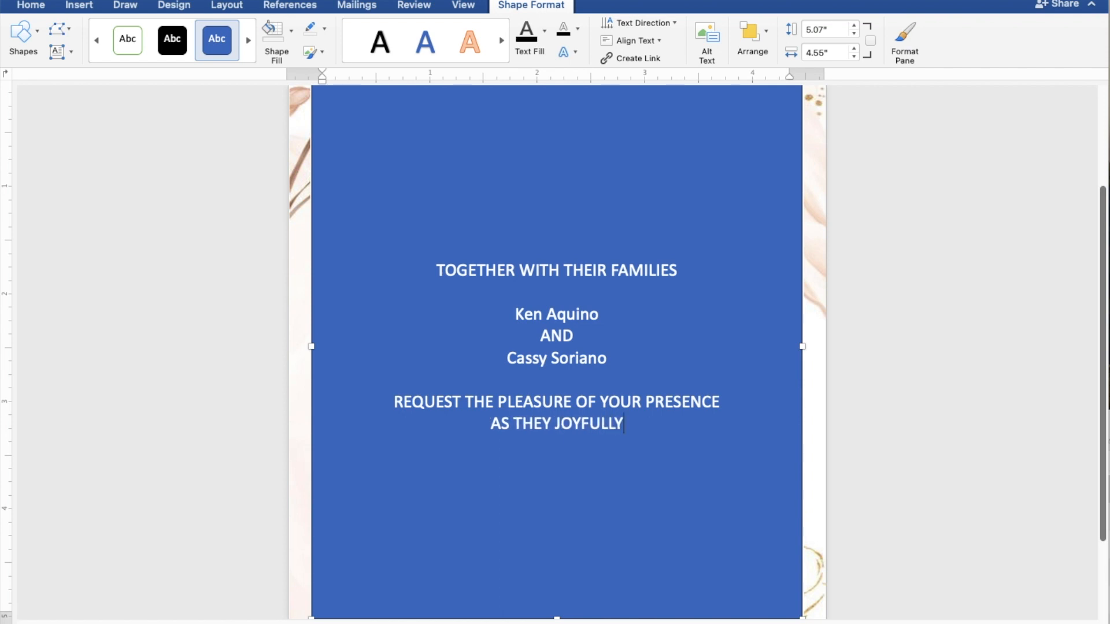
type(" UNIT")
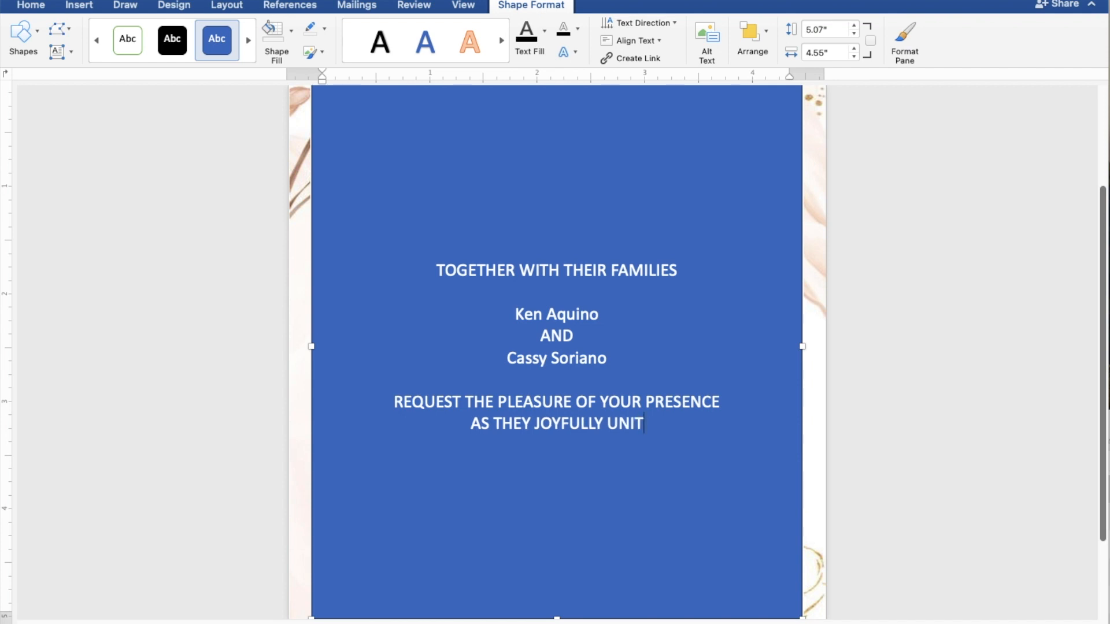
type("E I")
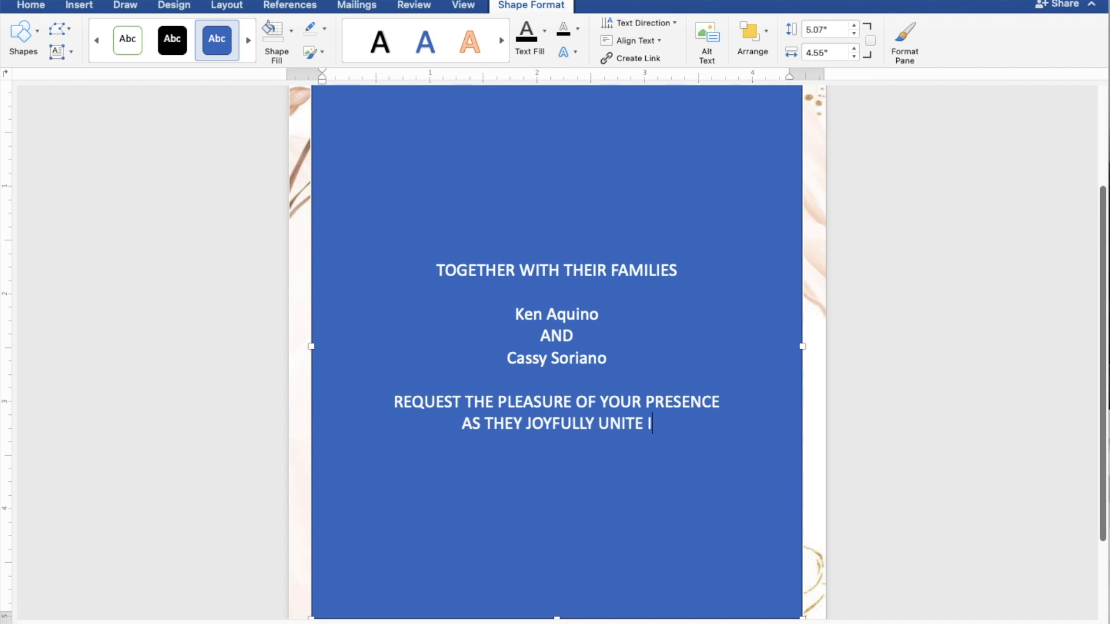
type("N MA")
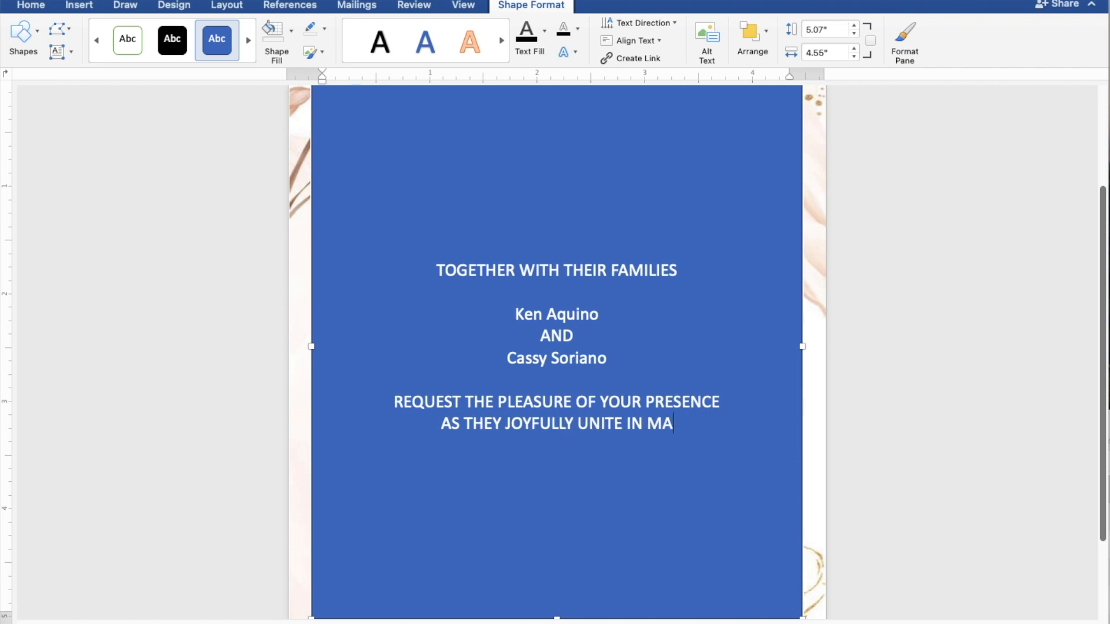
type("RRI")
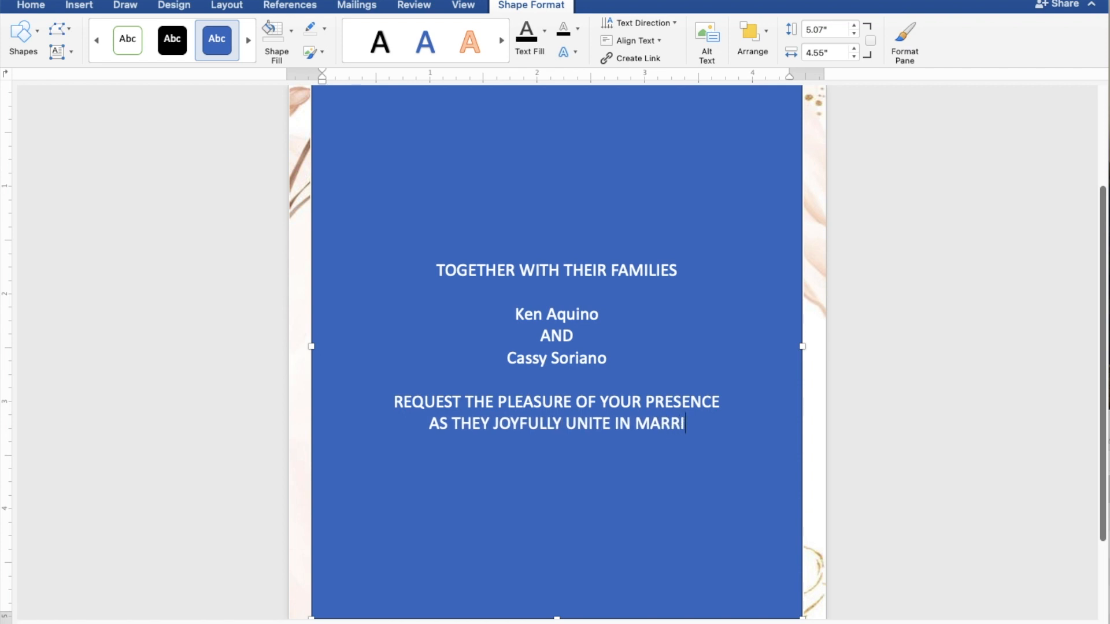
type("AGE")
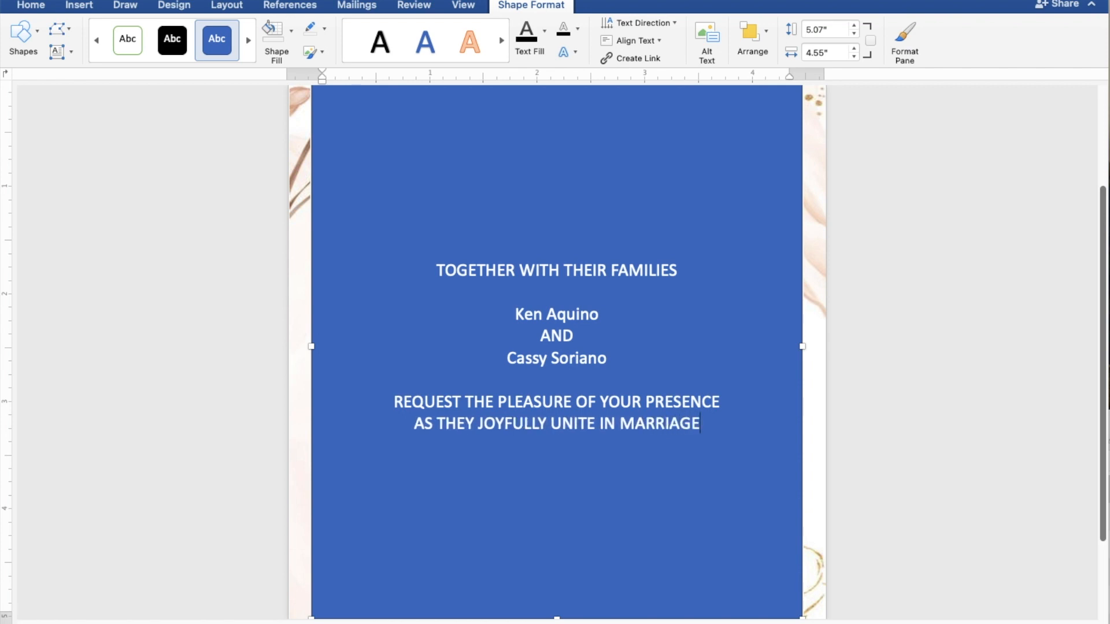
key("Return")
key("Return")
Type SUNDAY, APRIL 28, 2024 and 10:00 IN THE MORNING on three separate lines.
type("SUN")
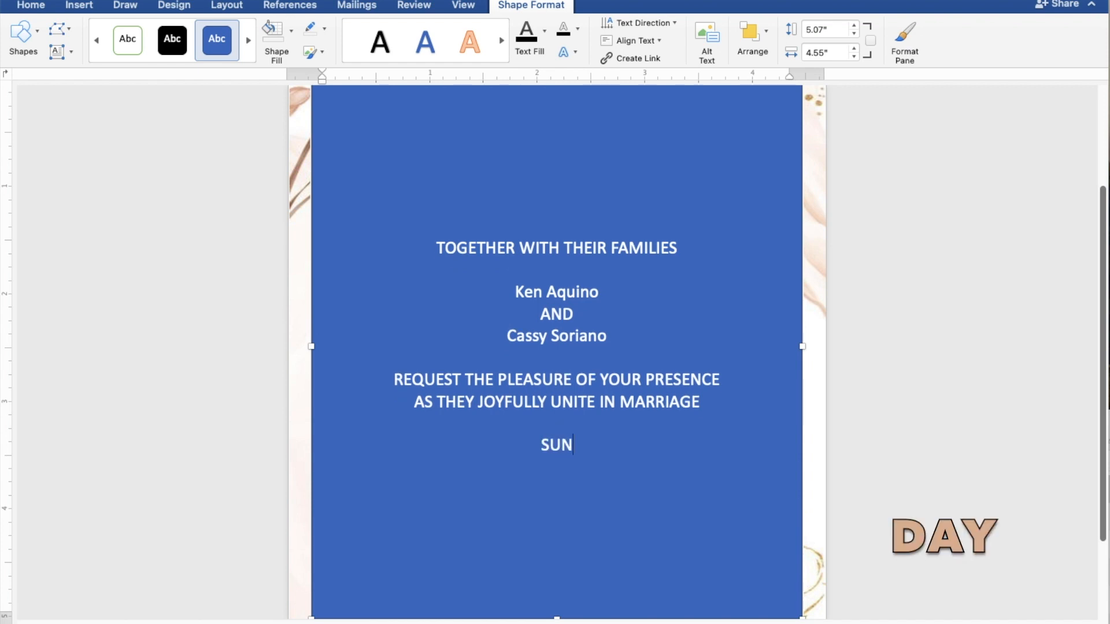
type("DAY")
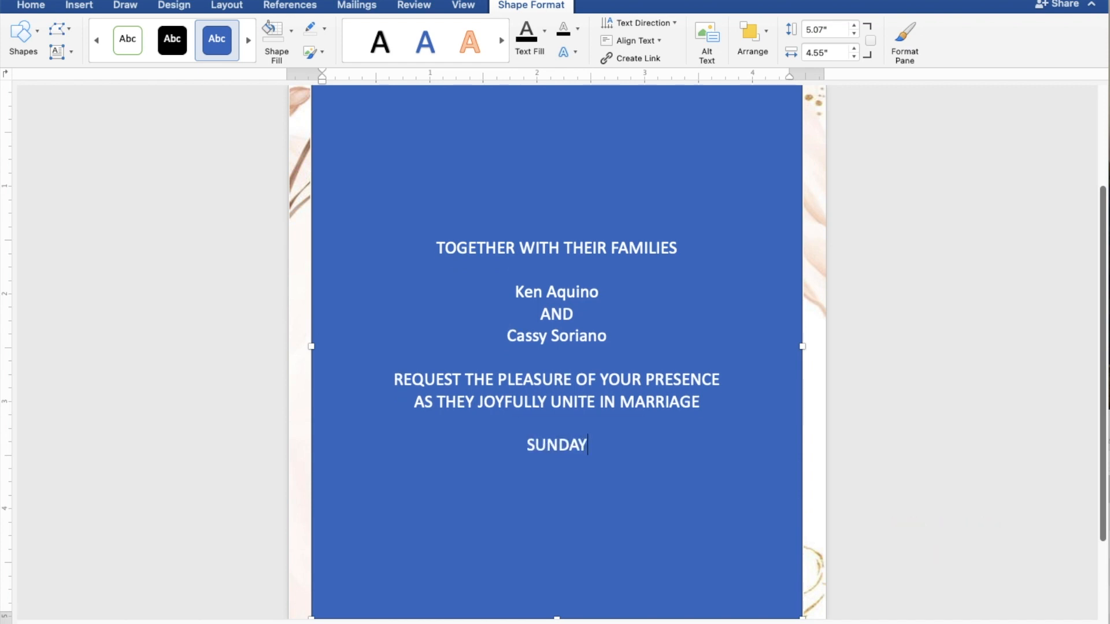
key("Return")
type("AP")
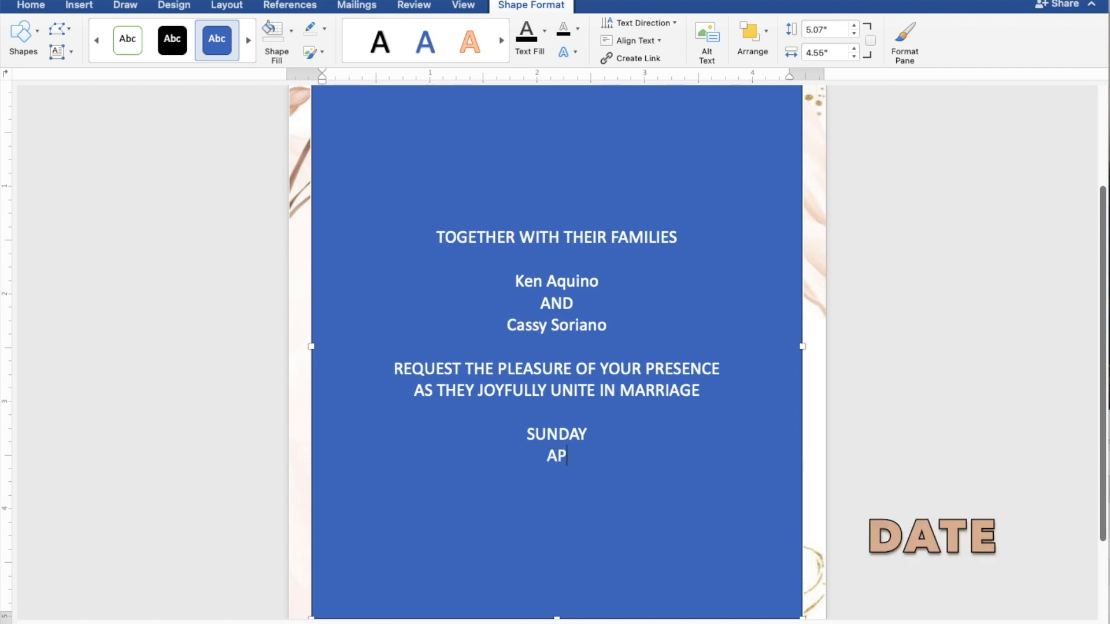
type("RIL 28")
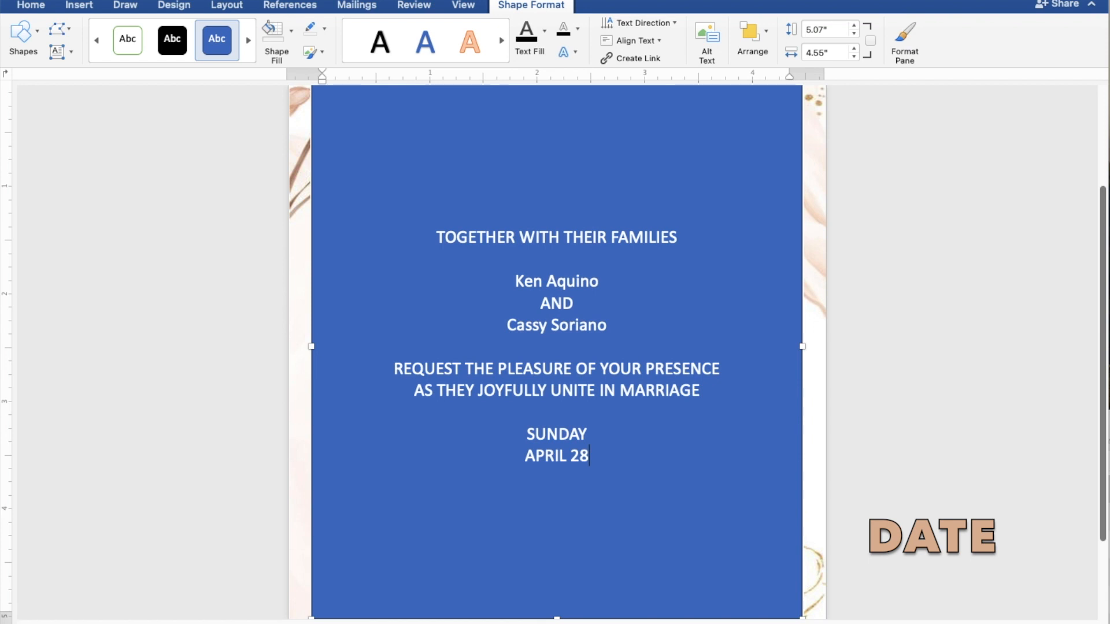
type(", 2")
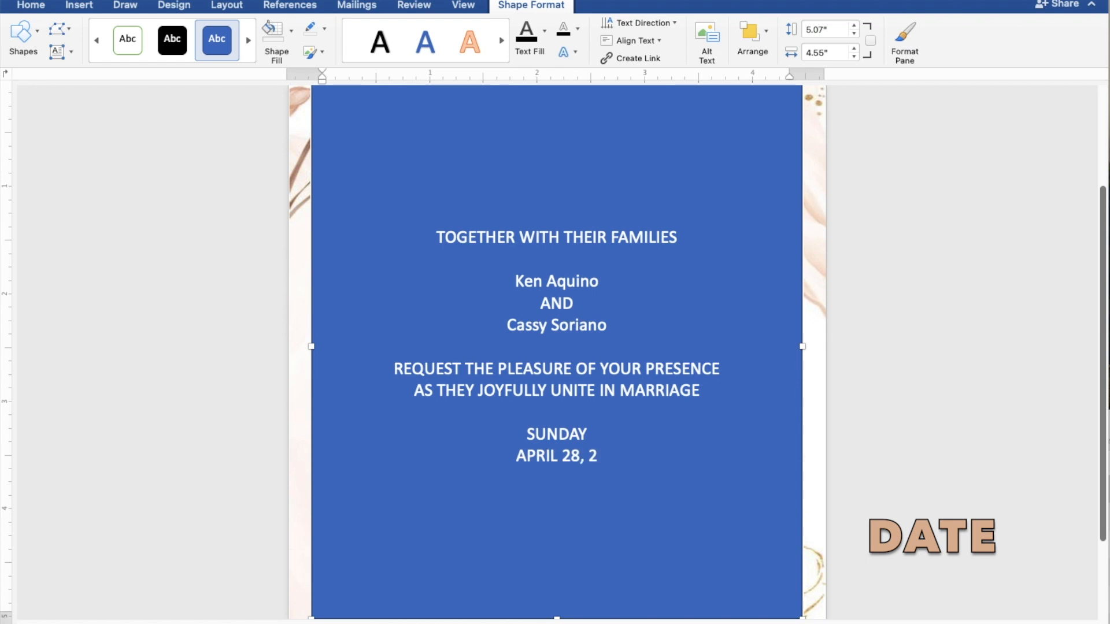
type("024")
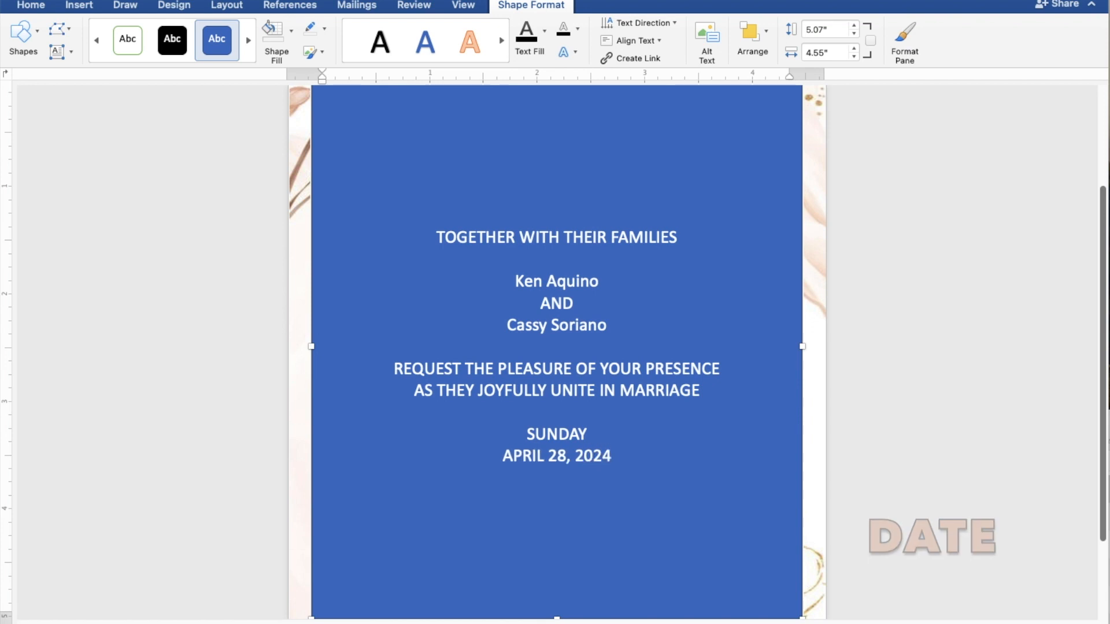
key("Return")
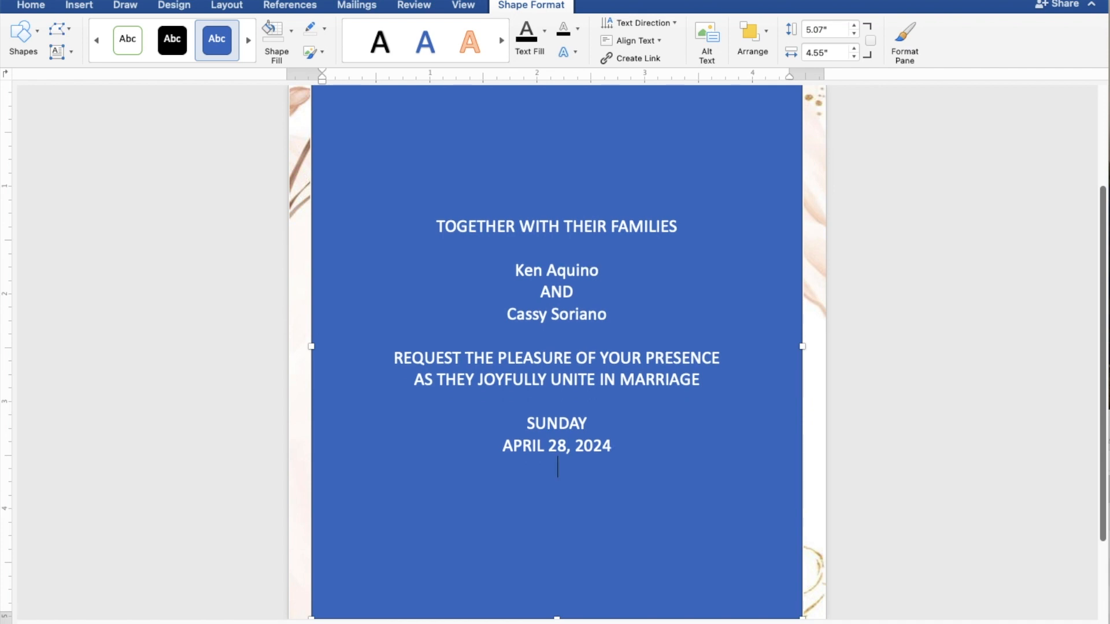
type("10")
type(":")
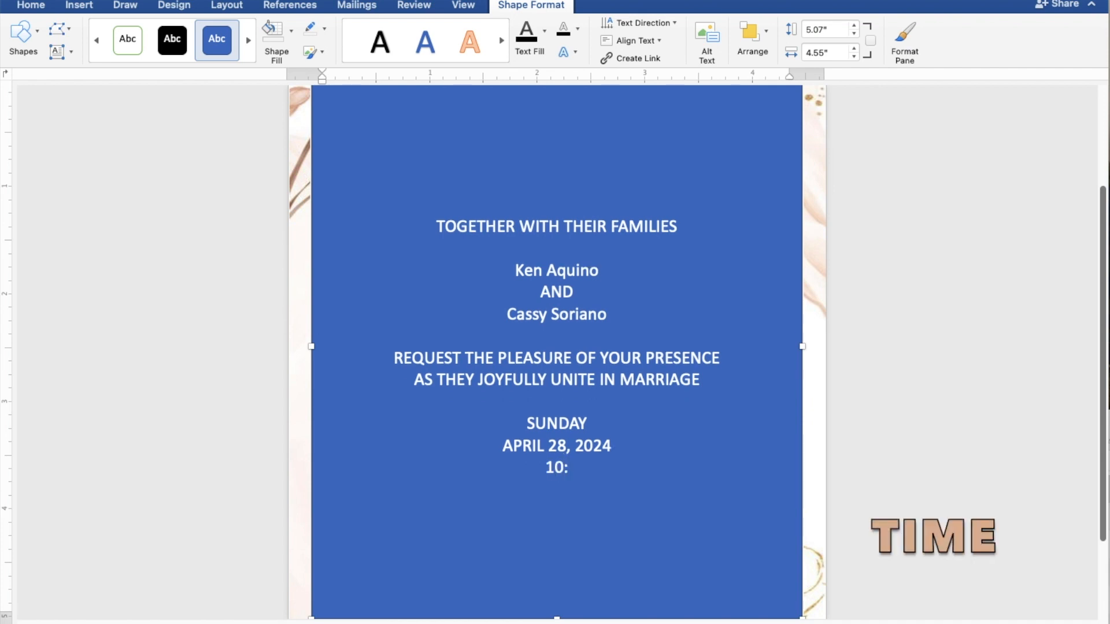
type("00 IN THE MORN")
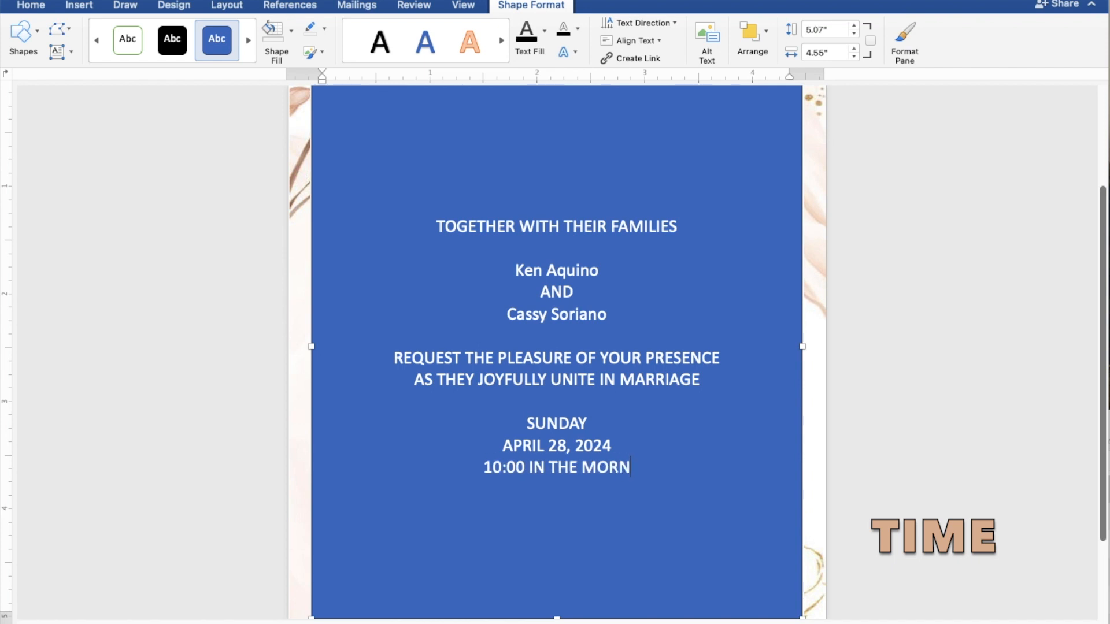
type("ING")
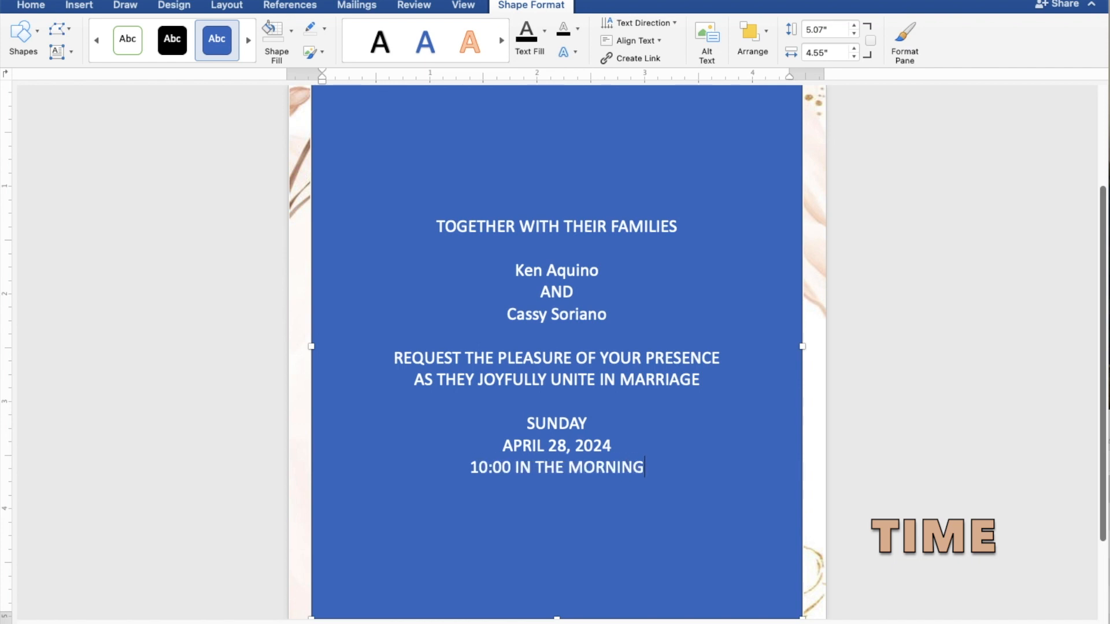
Add the venue lines ST. THOMAS AQUINAS PARISH CHURCH and MANGALDAN, PANGASINAN, followed by a blank line.
key("Return")
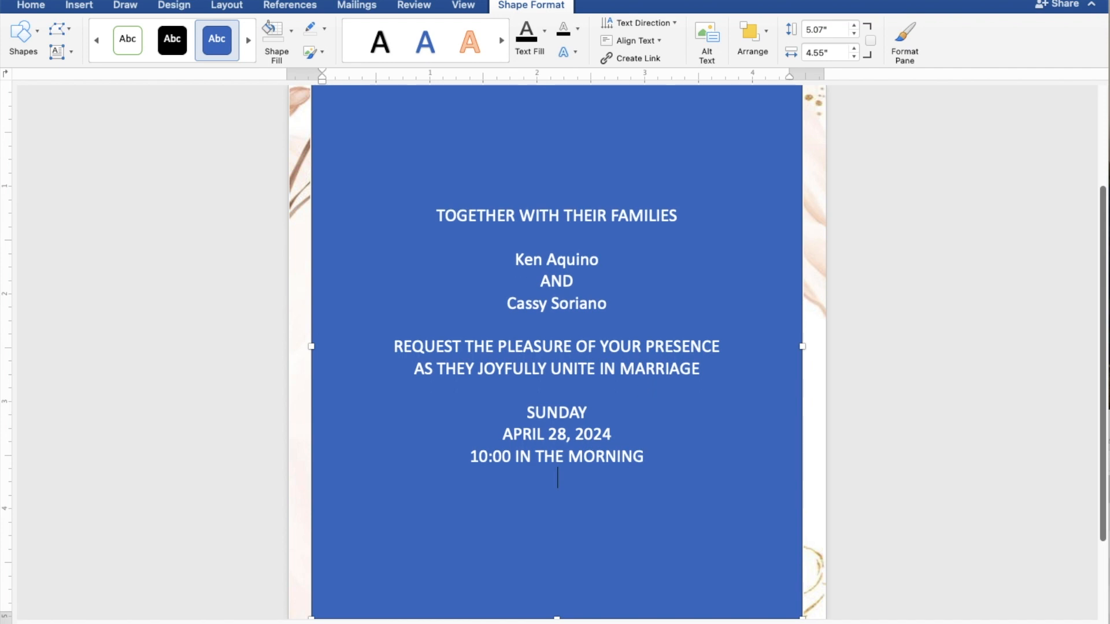
type("ST. TH")
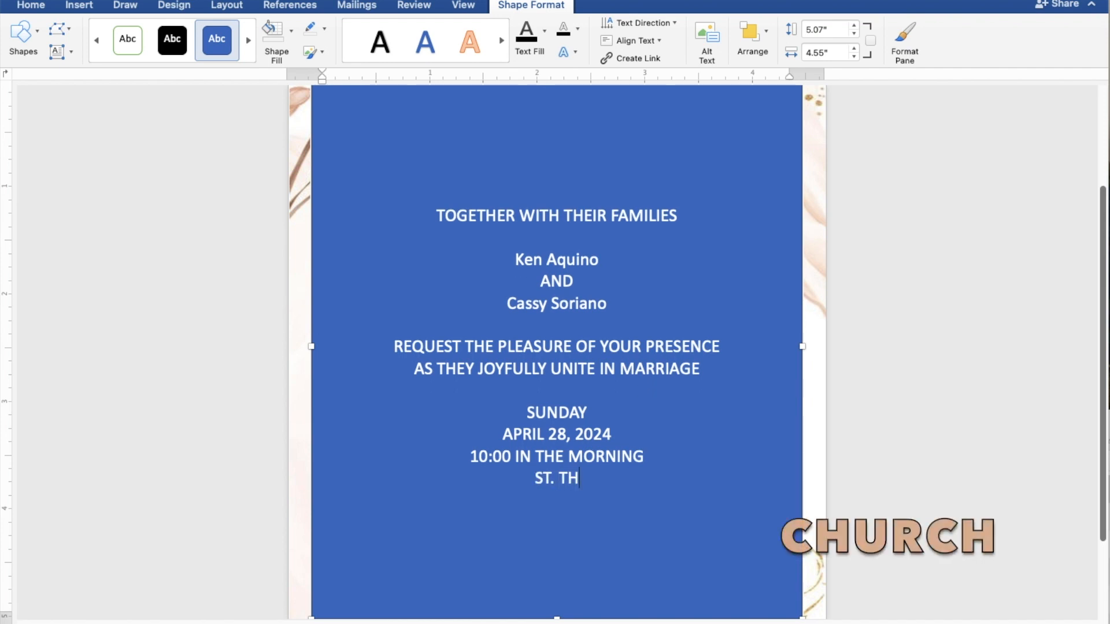
type("OM")
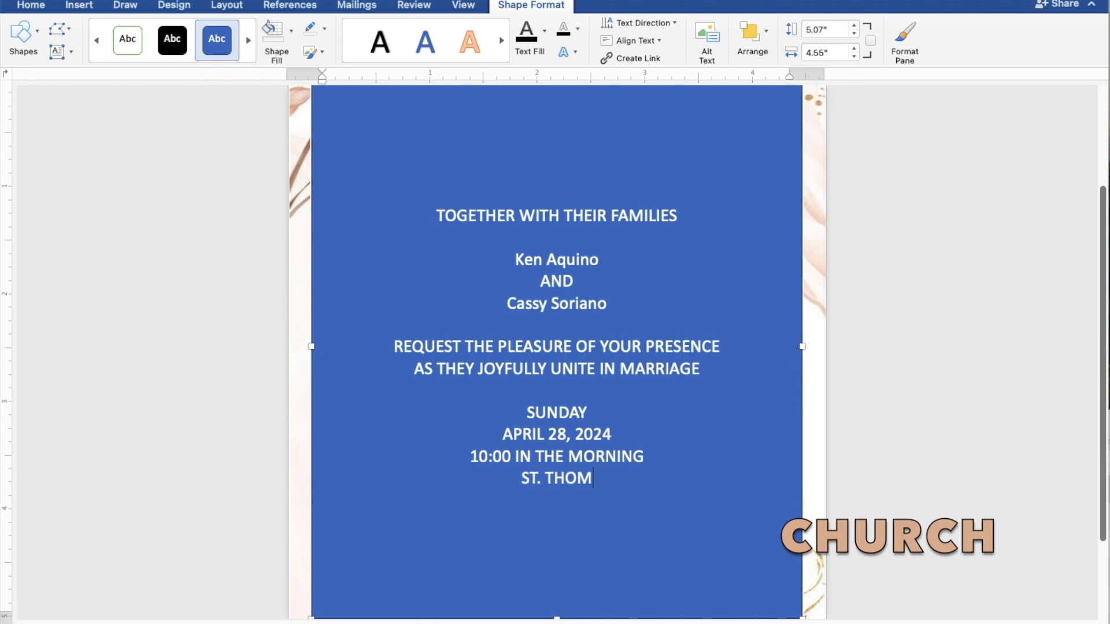
type("AS")
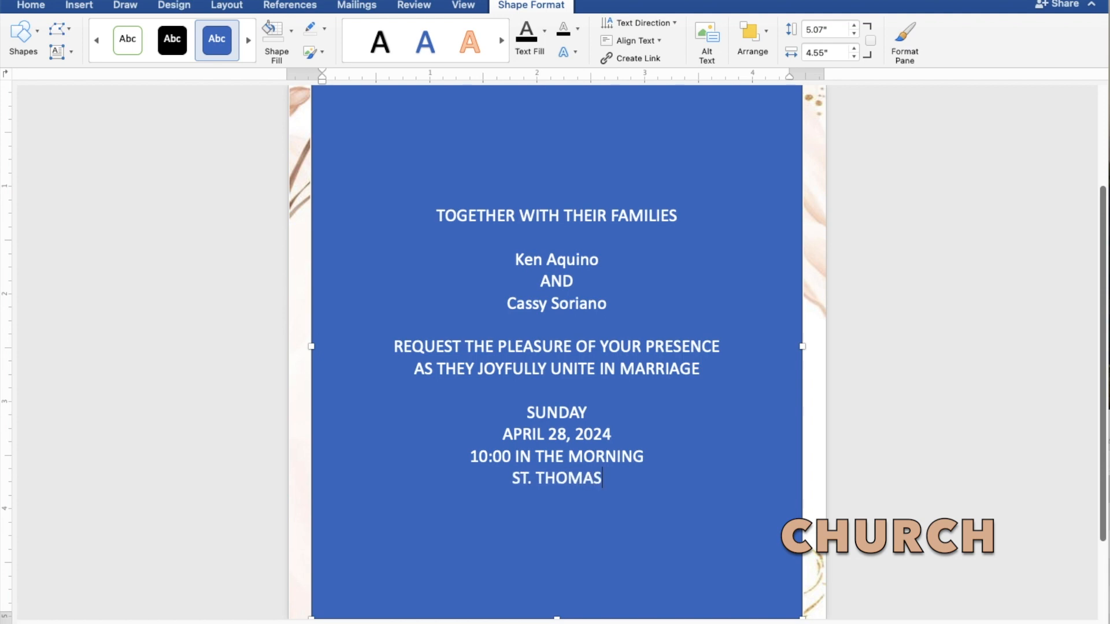
type(" A")
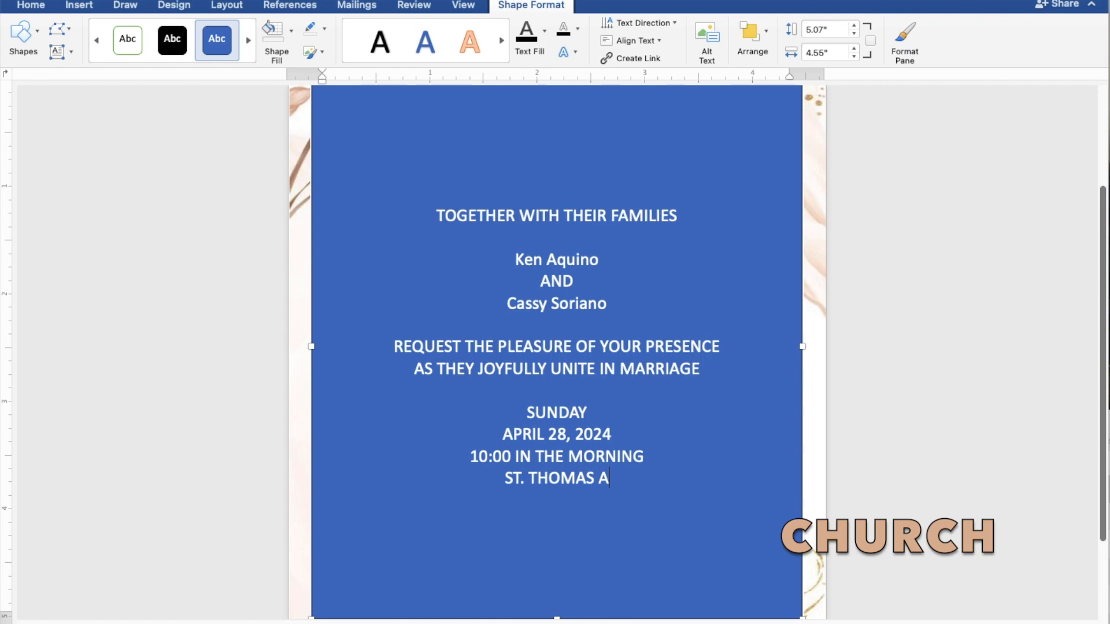
type("QUINAS")
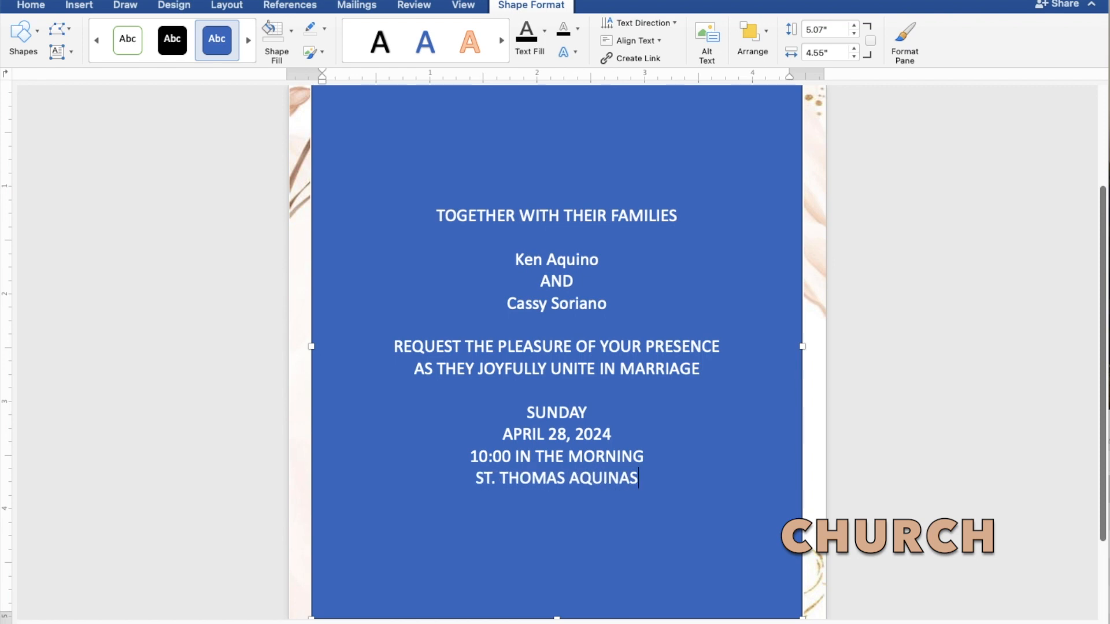
type(" PA")
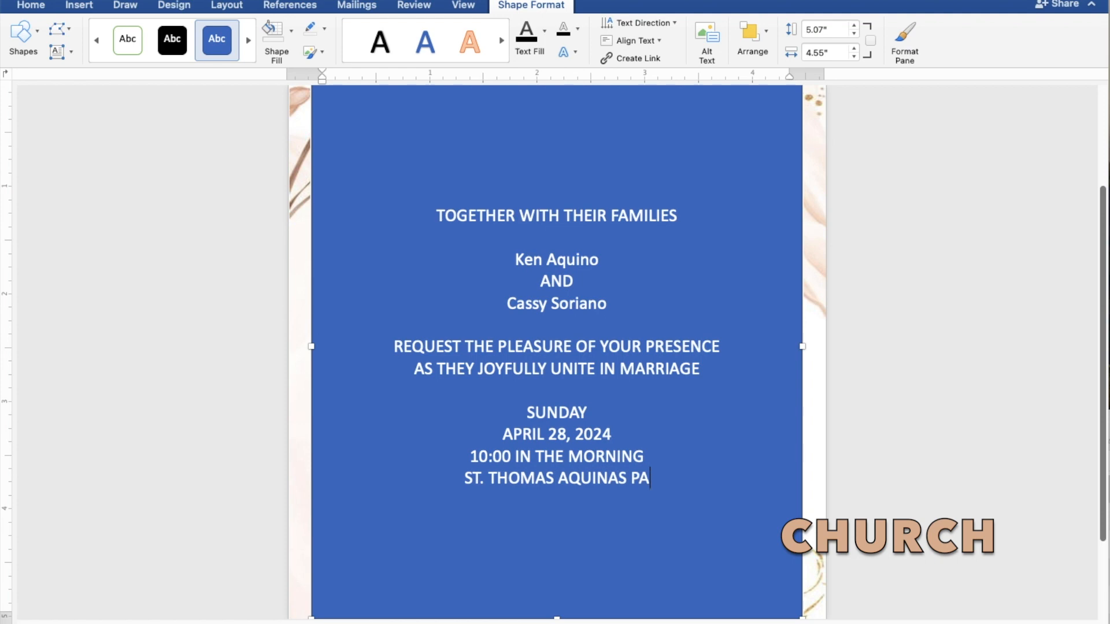
type("RIS")
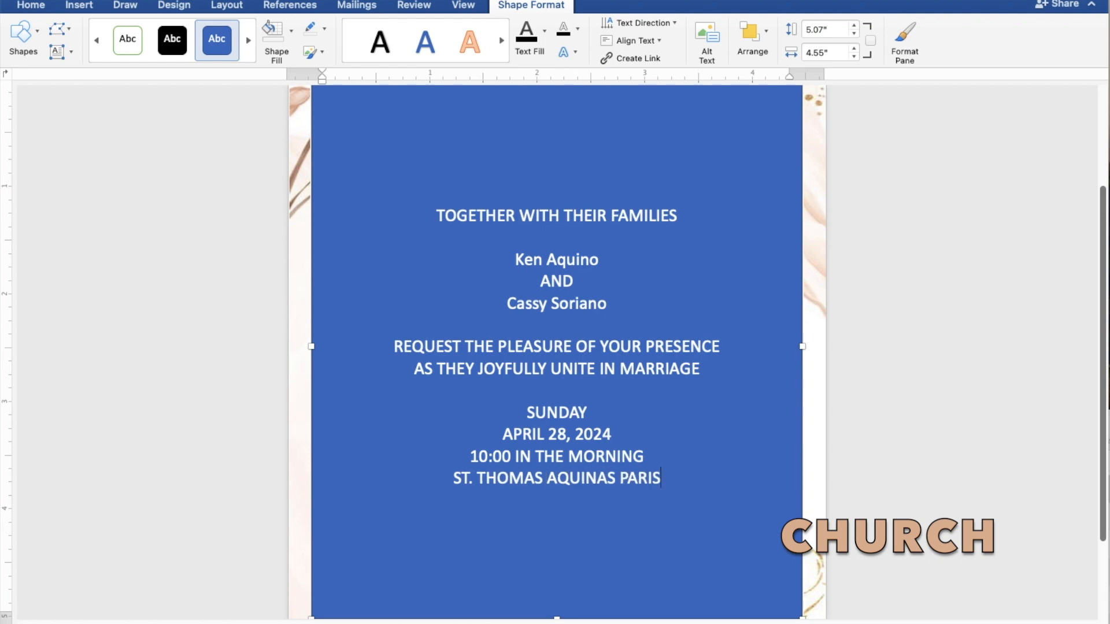
type("H C")
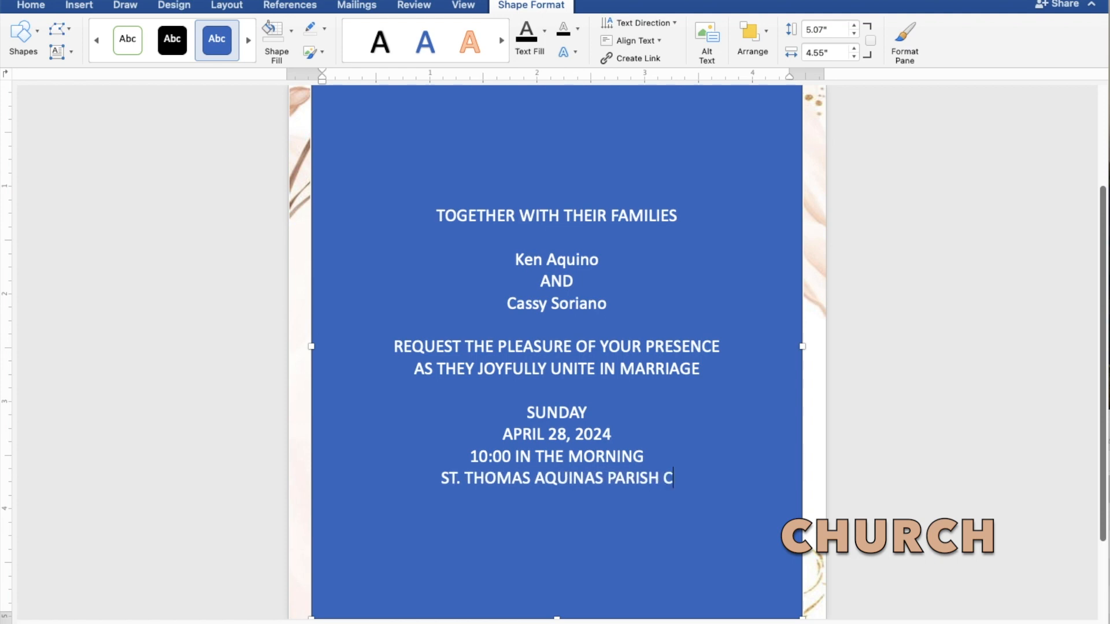
type("HURCH")
key("Return")
type("MAN")
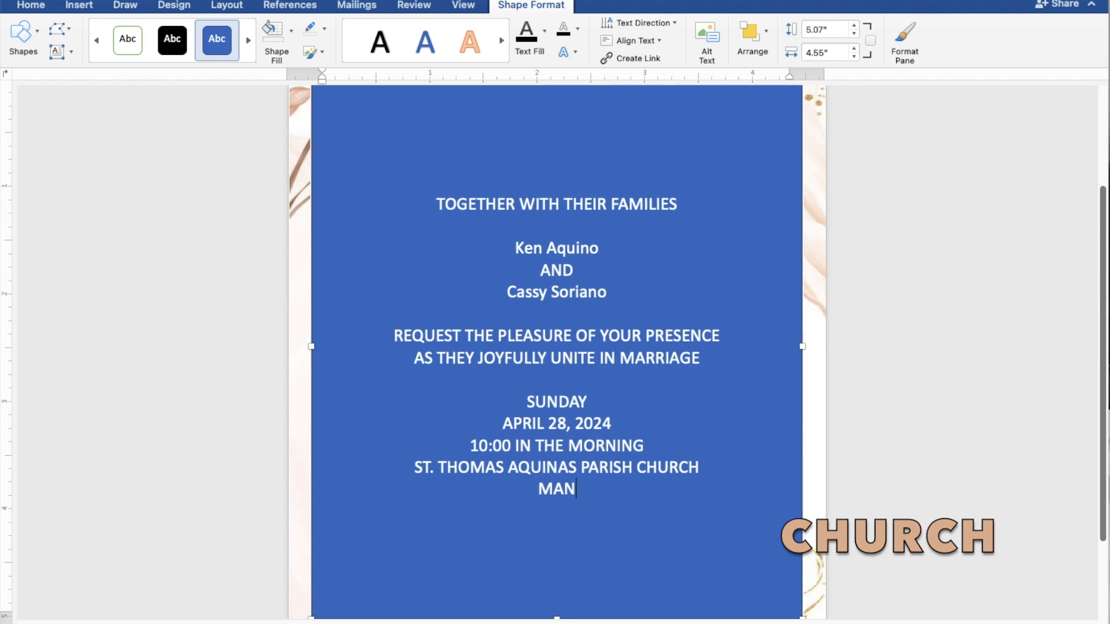
type("GAL")
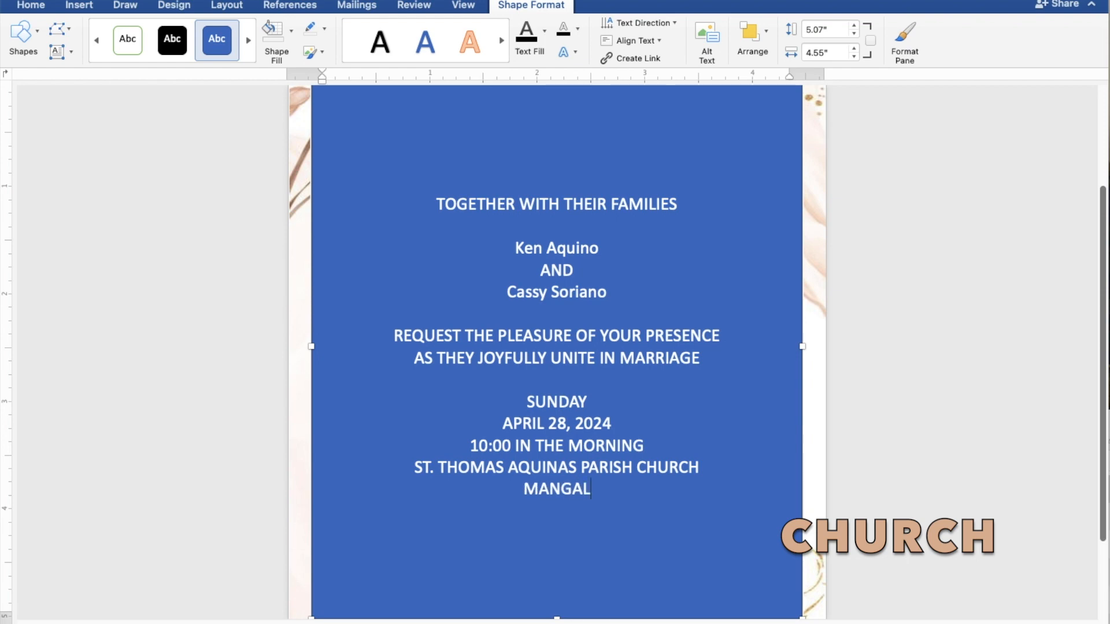
type("DAN")
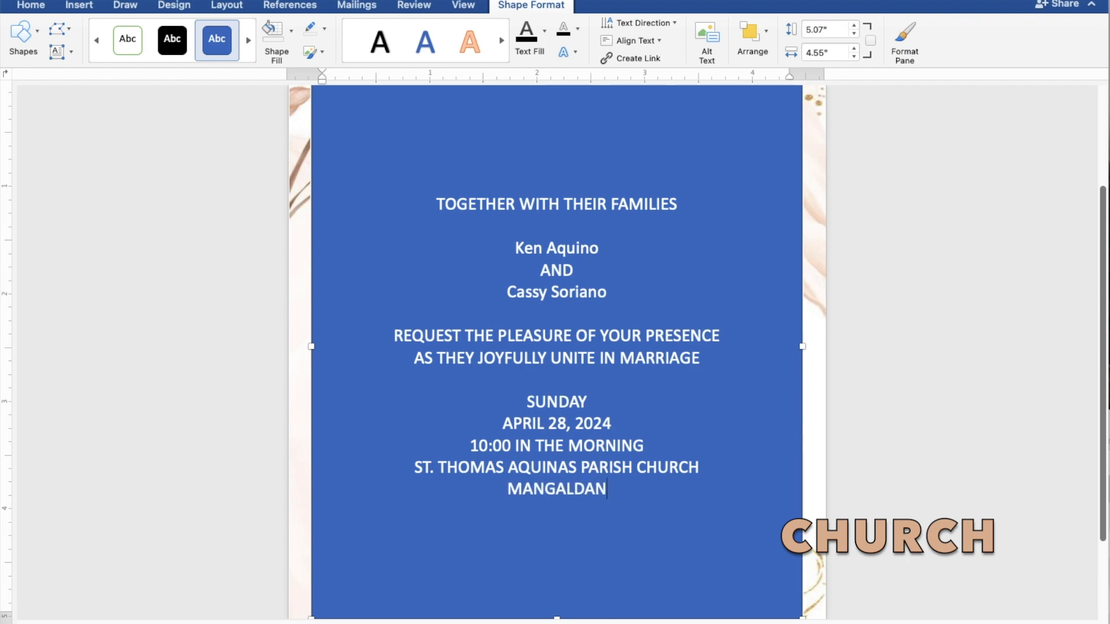
type(",")
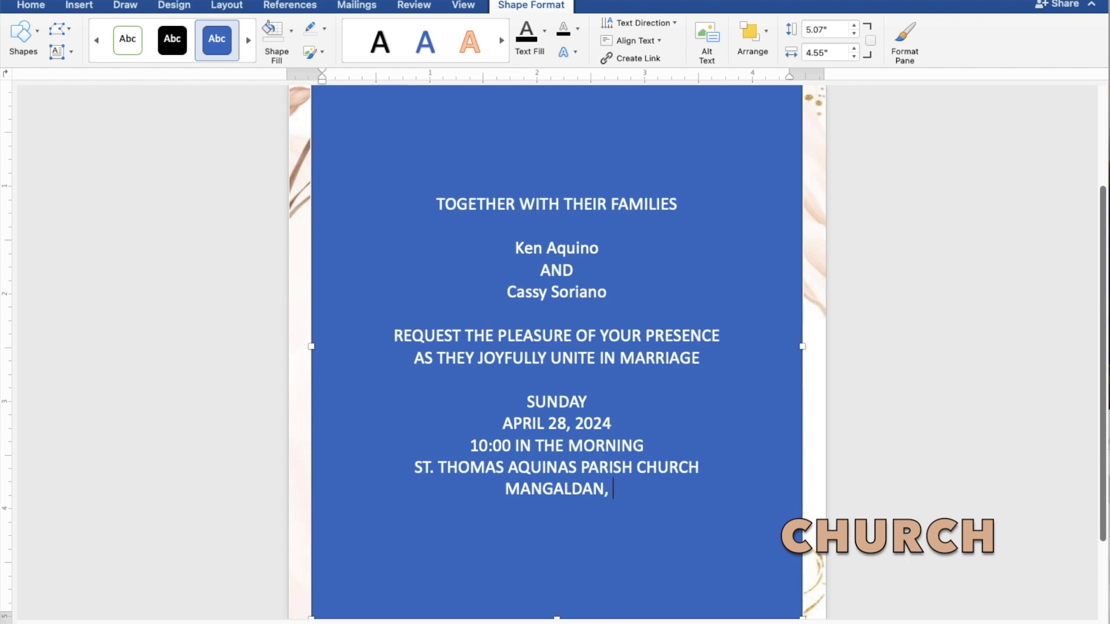
type(" PANGASINAN")
key("Return")
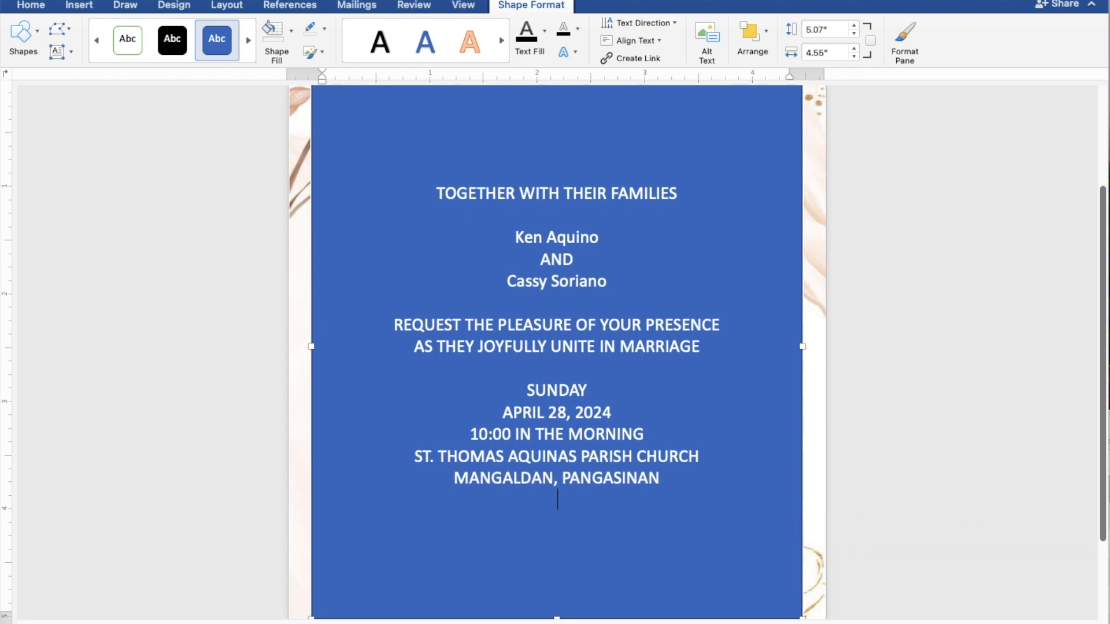
Type Reception to follow on a new line below the venue.
key("Return")
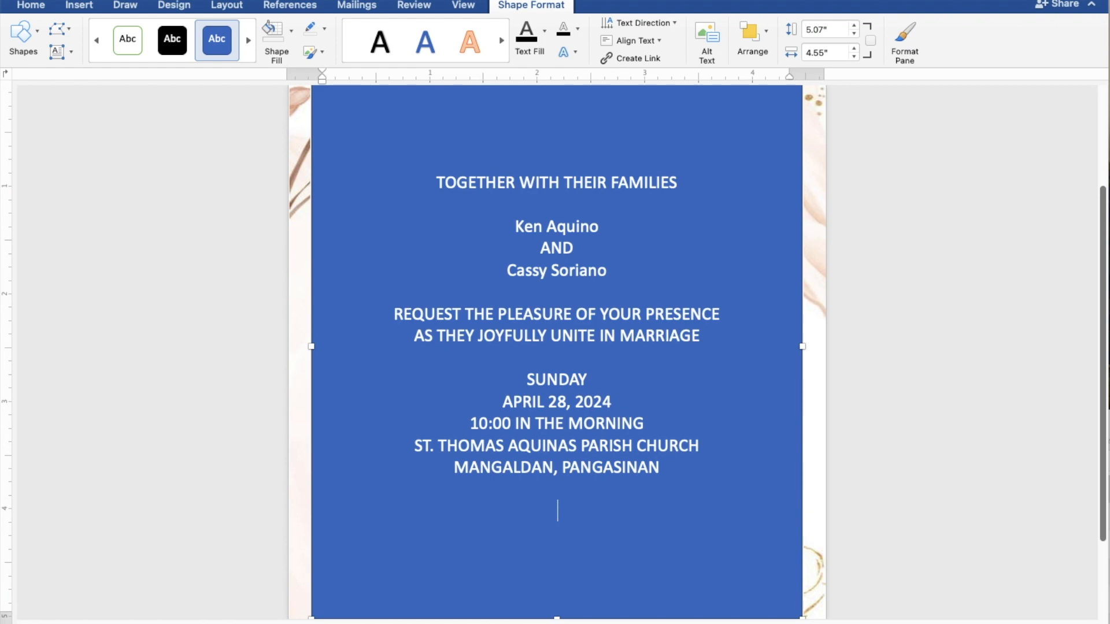
type("Receptio")
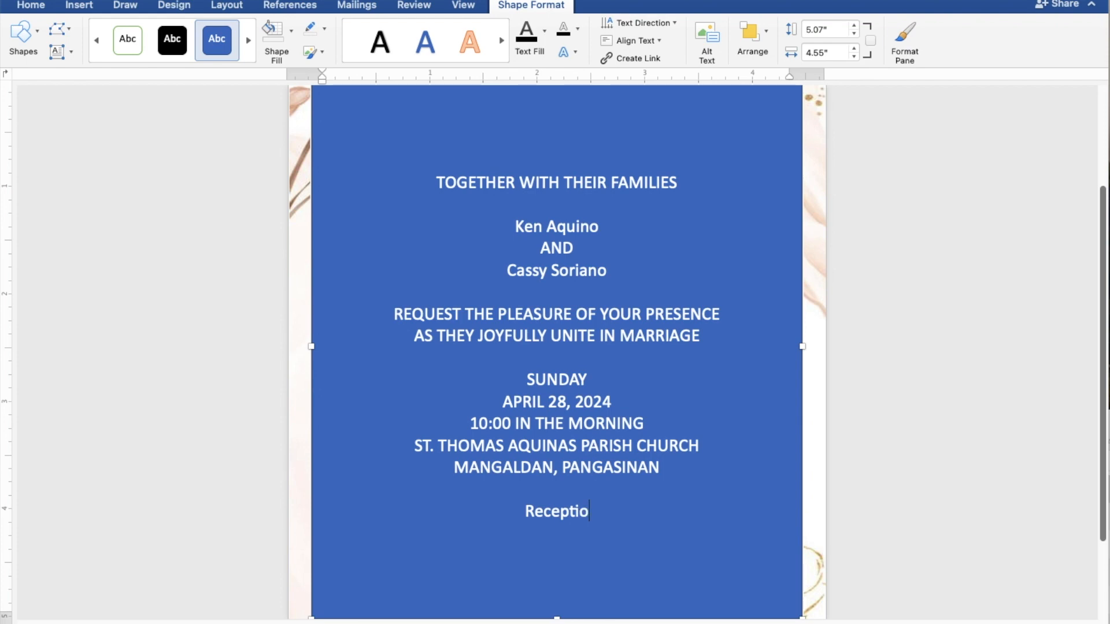
type("n t")
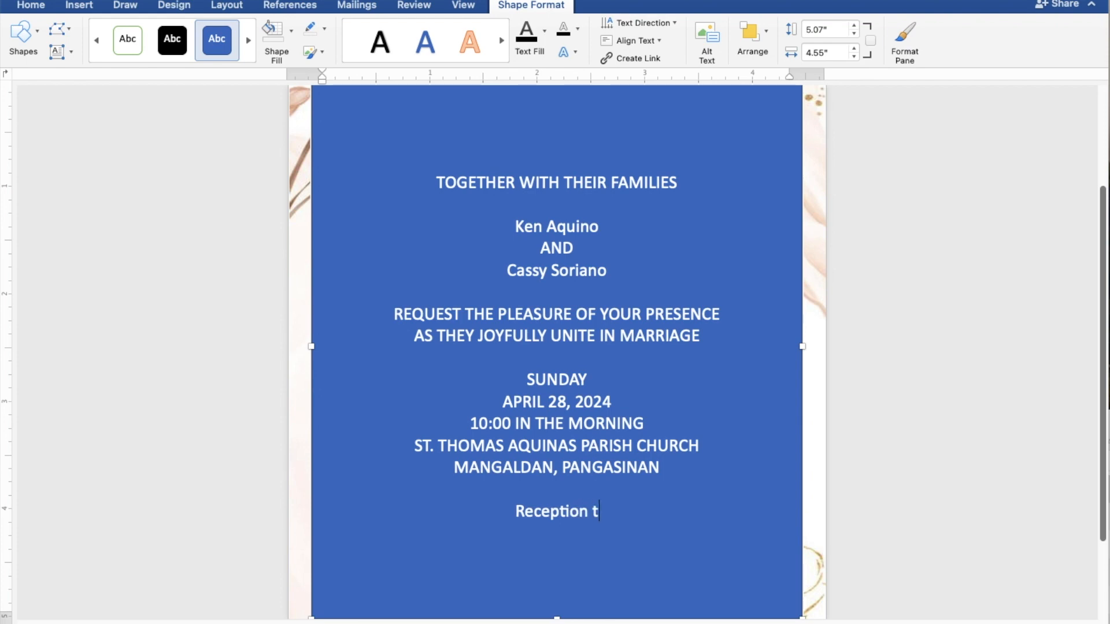
type("o f")
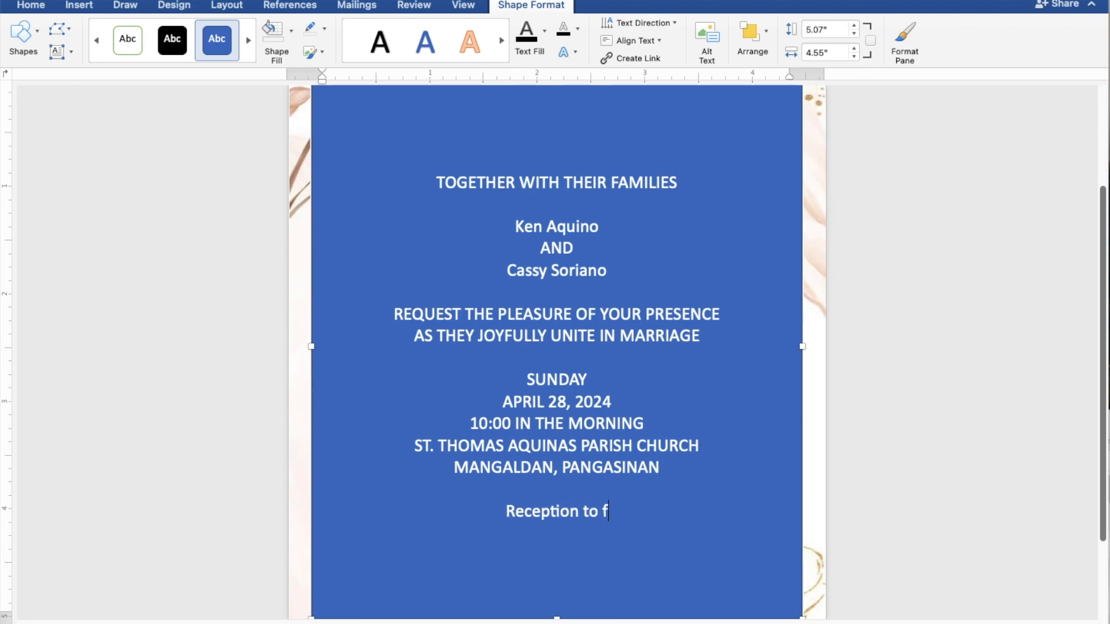
type("ollow")
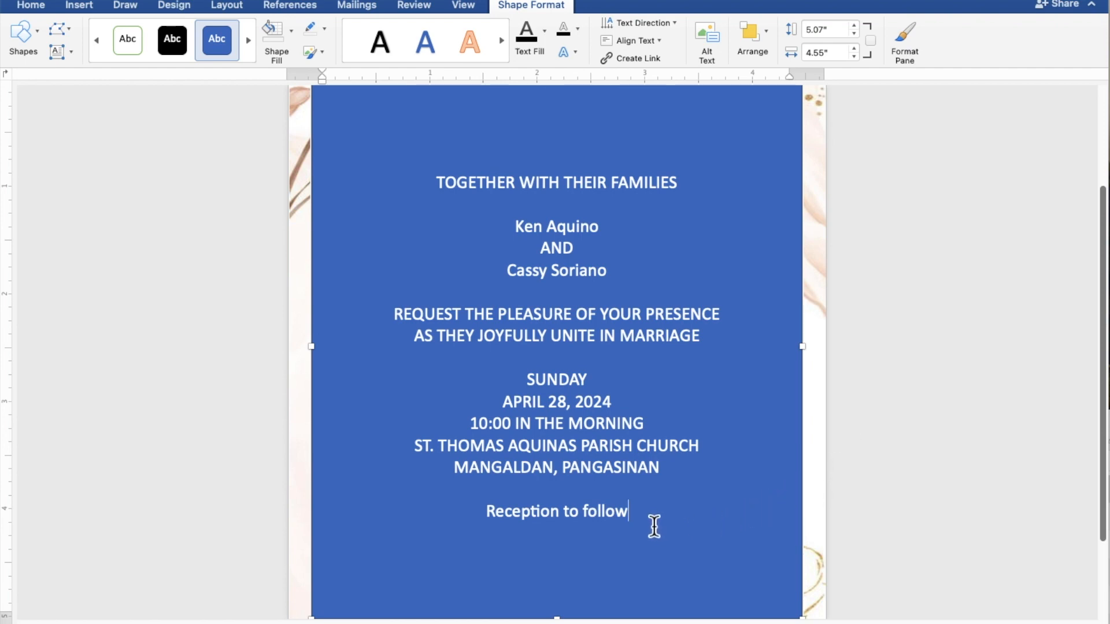
Give the rectangle No Fill and No Outline, and make the invitation text black.
left_click_drag(634, 518, 430, 192)
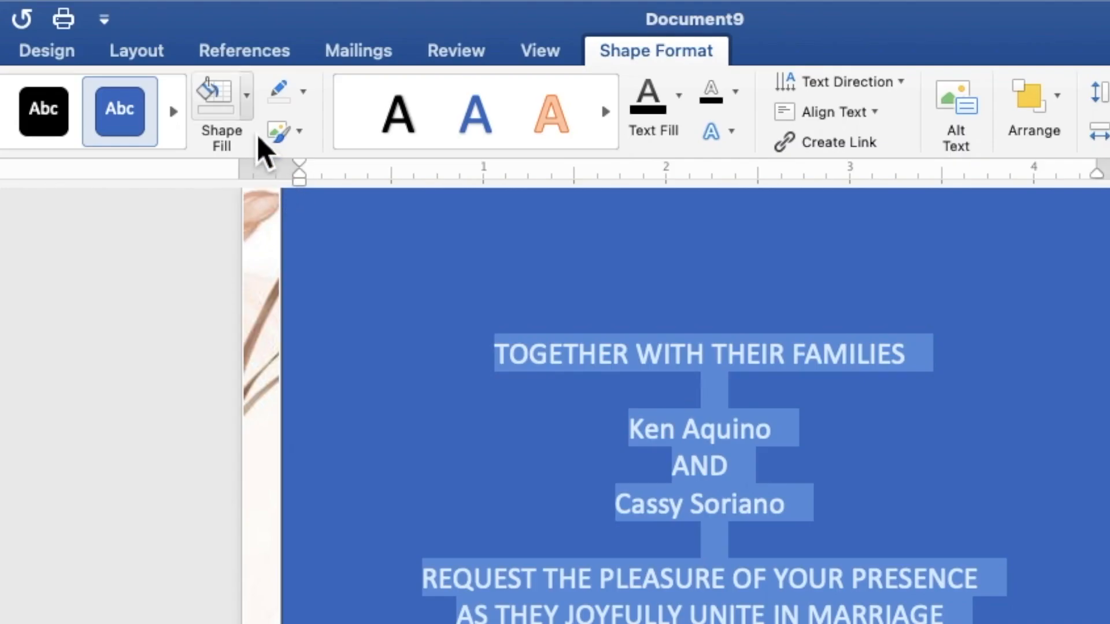
left_click(253, 114)
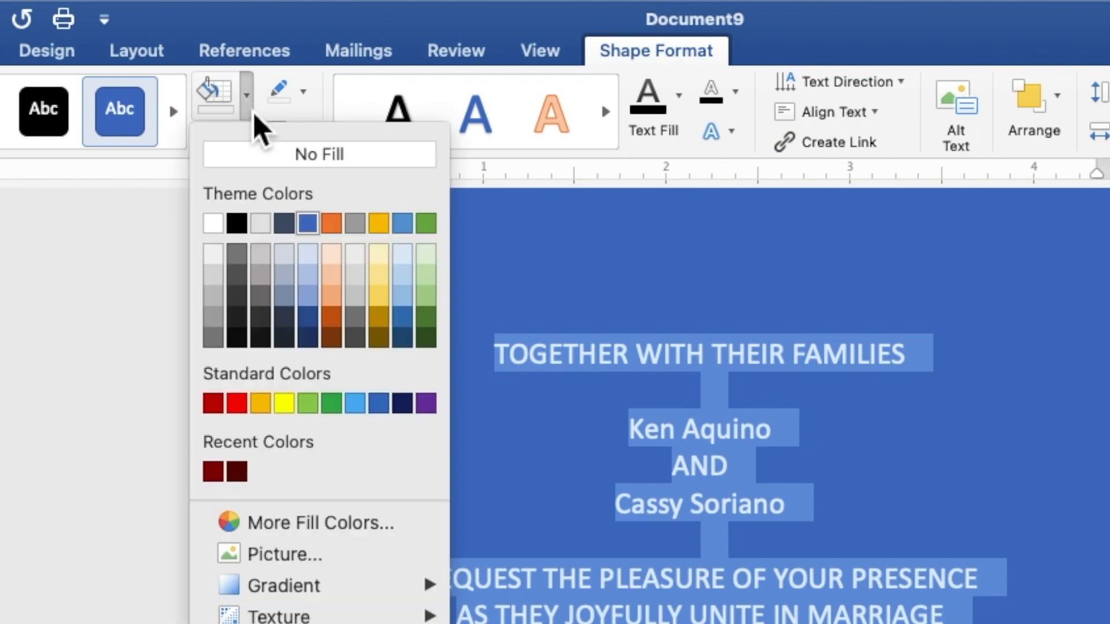
left_click(244, 161)
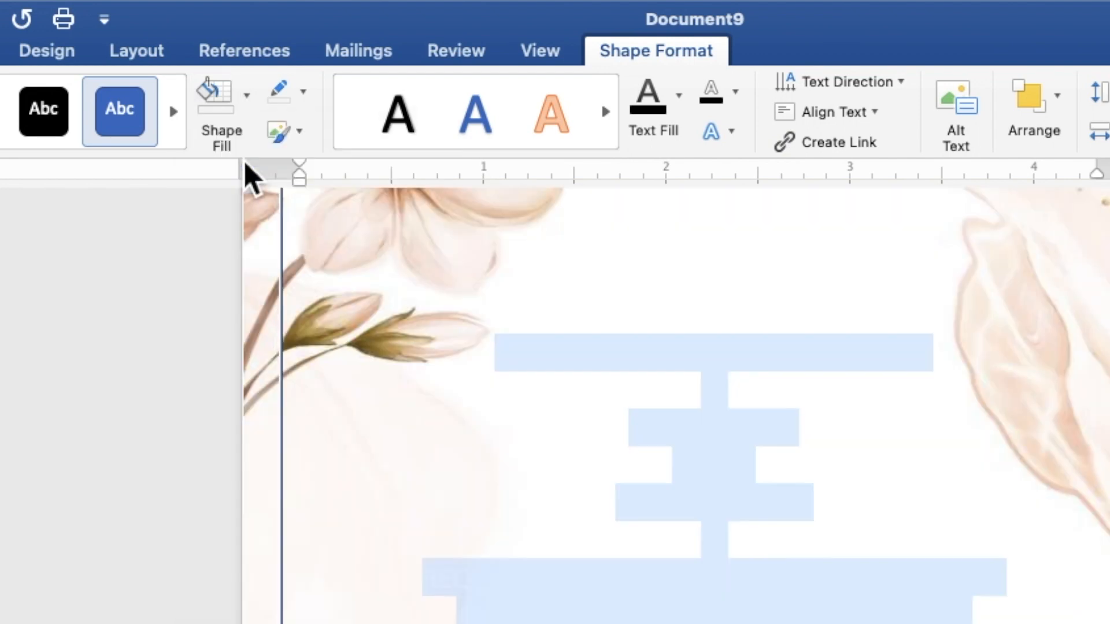
left_click(306, 97)
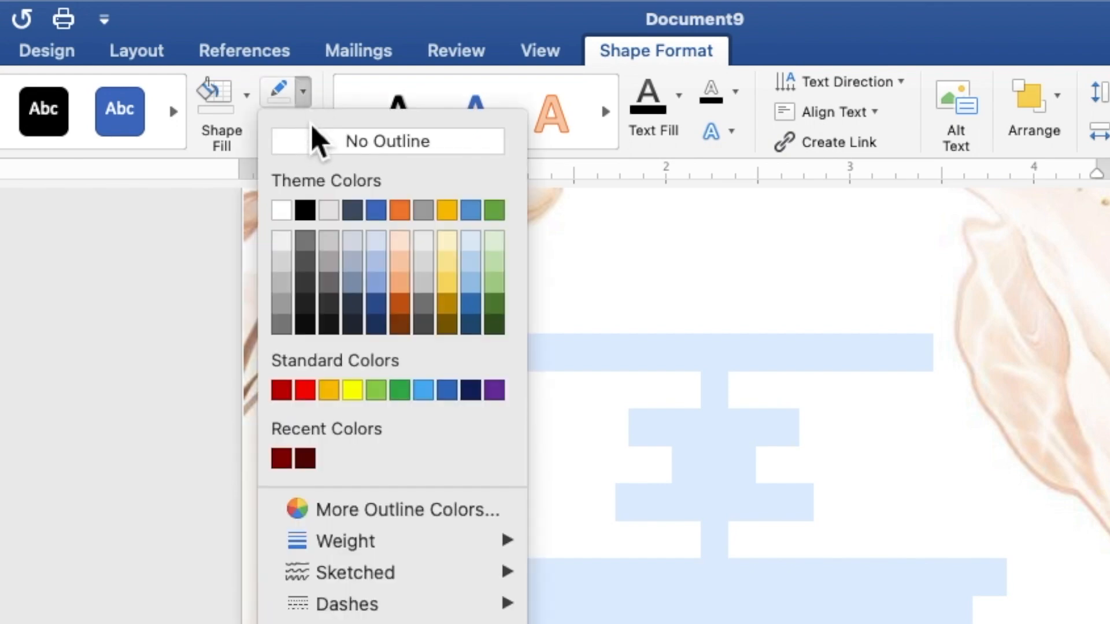
left_click(315, 156)
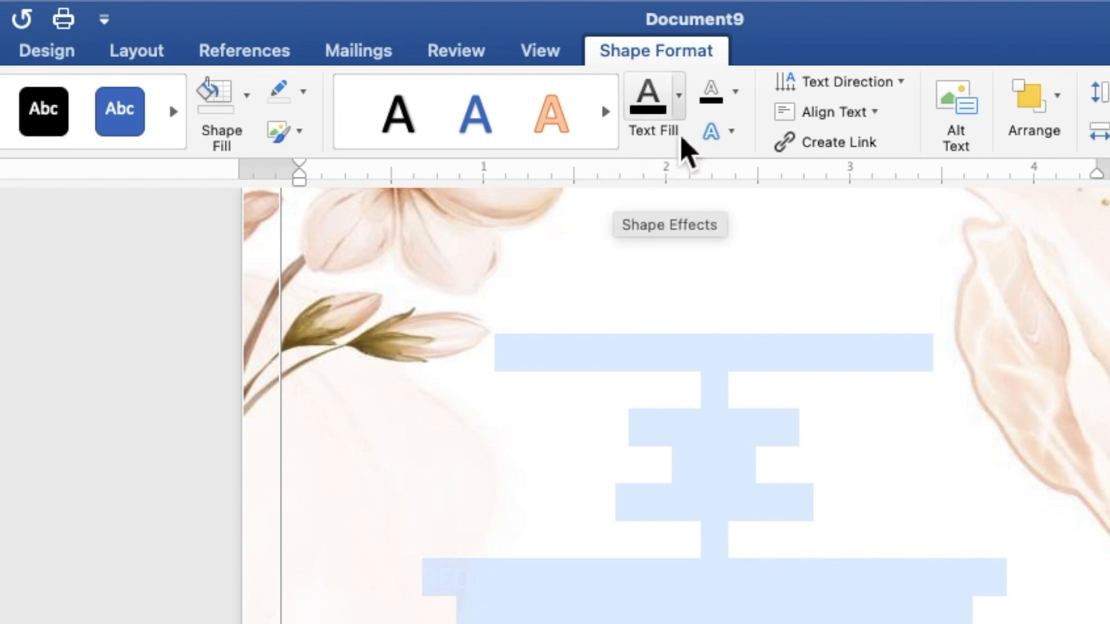
left_click(684, 117)
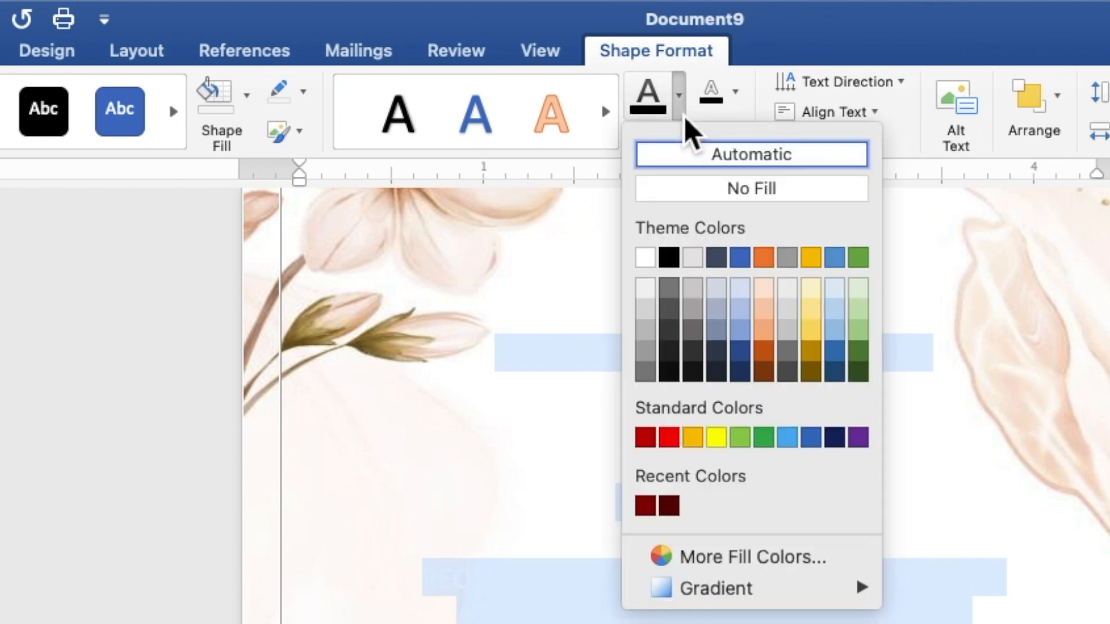
left_click(674, 261)
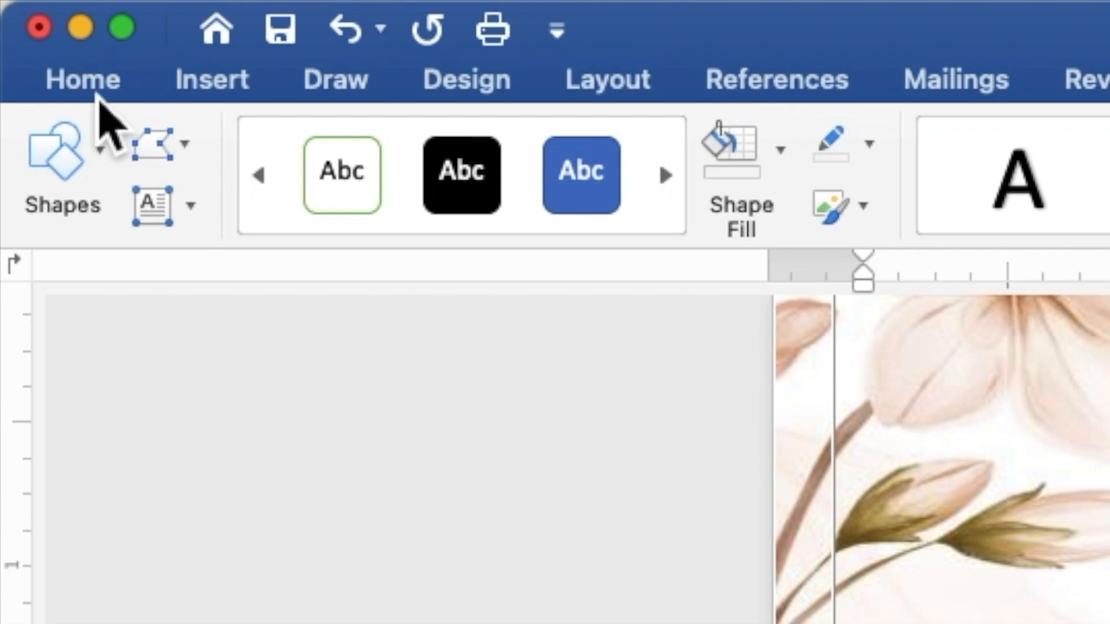
Apply Times New Roman at 10 pt to the whole invitation text.
left_click(87, 86)
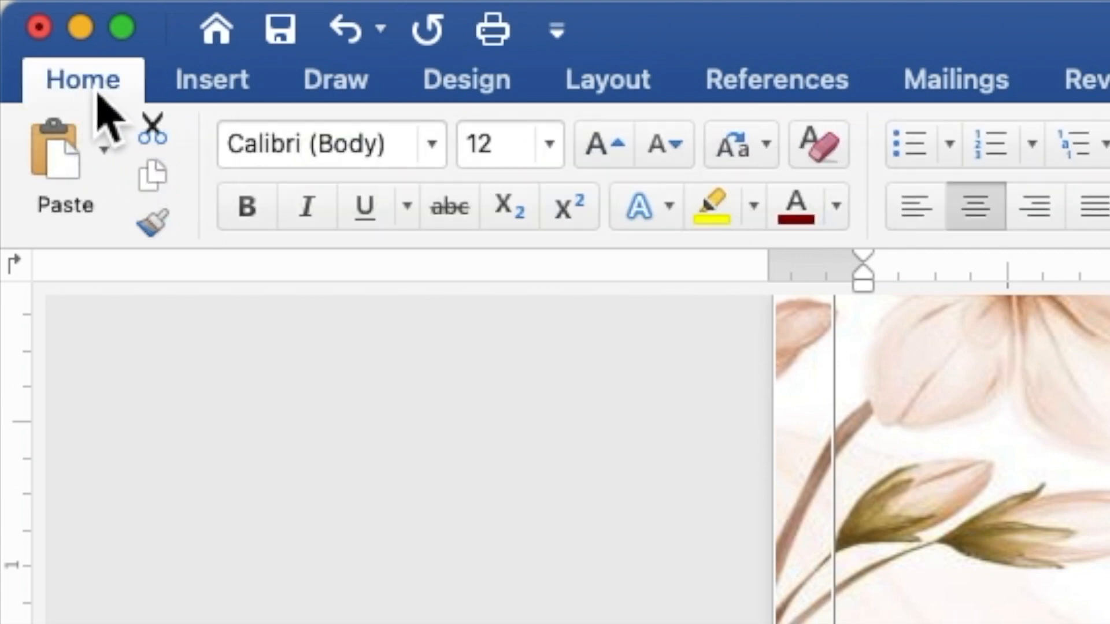
left_click(432, 144)
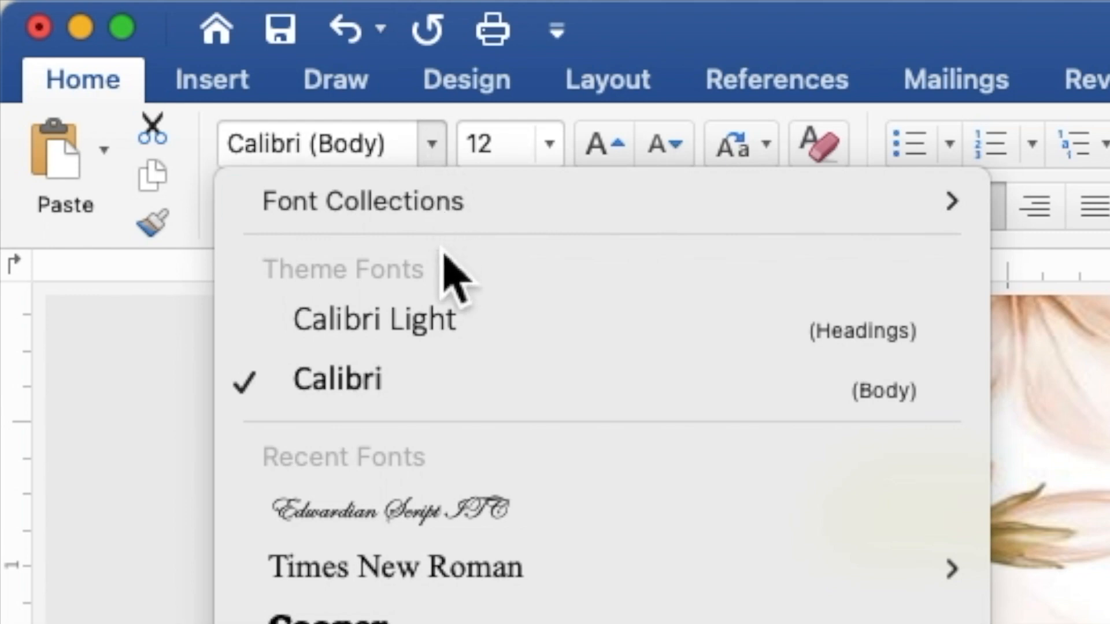
mouse_move(482, 577)
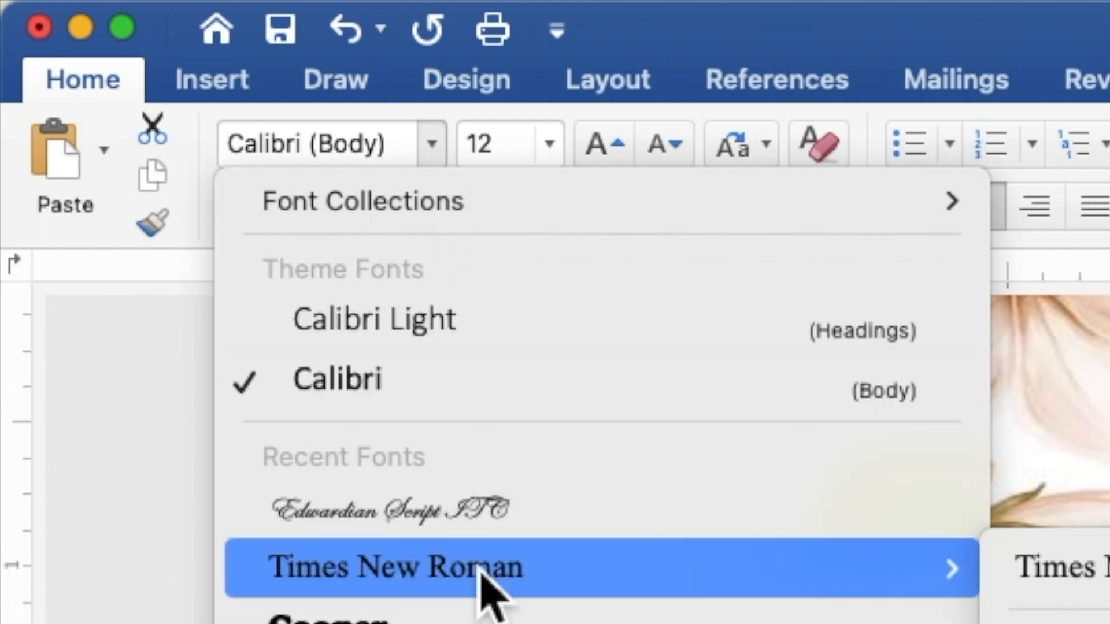
left_click(483, 572)
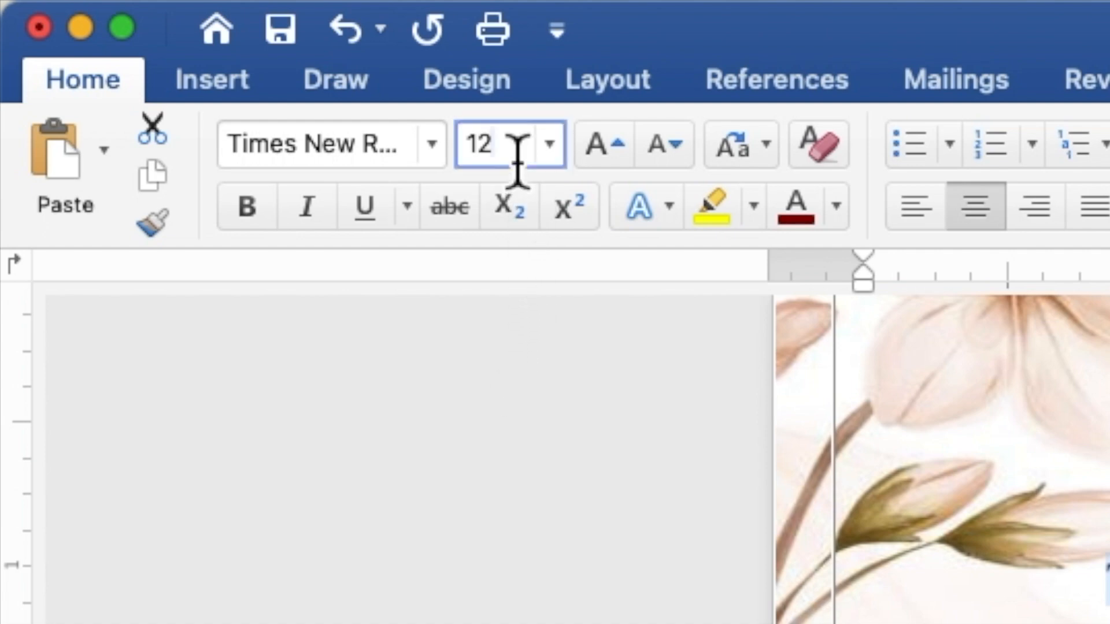
left_click_drag(503, 161, 470, 167)
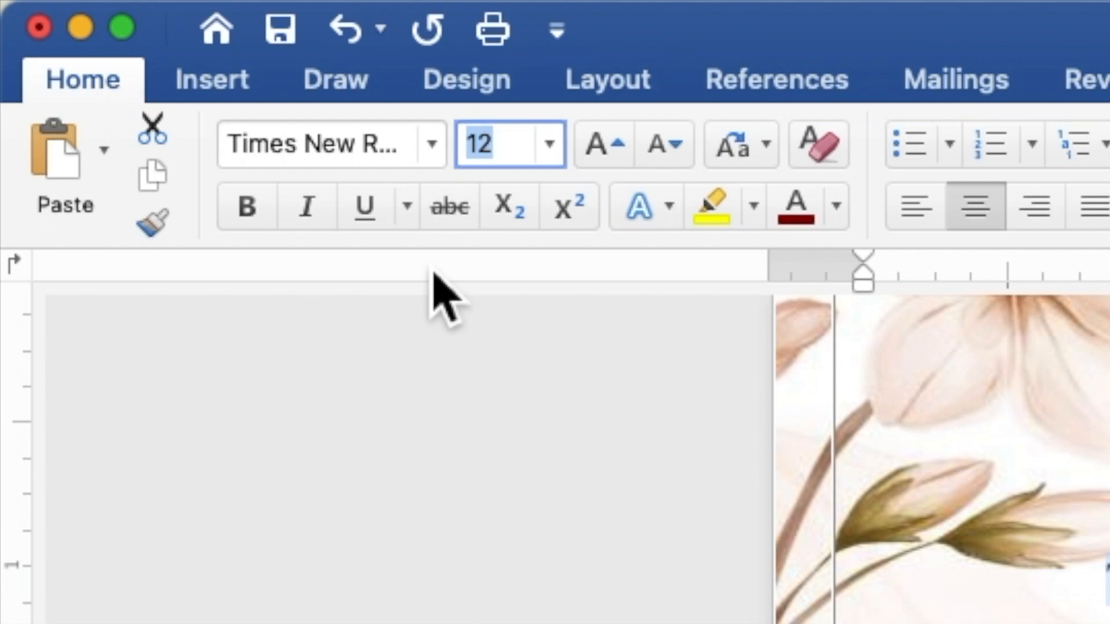
type("10")
key("Return")
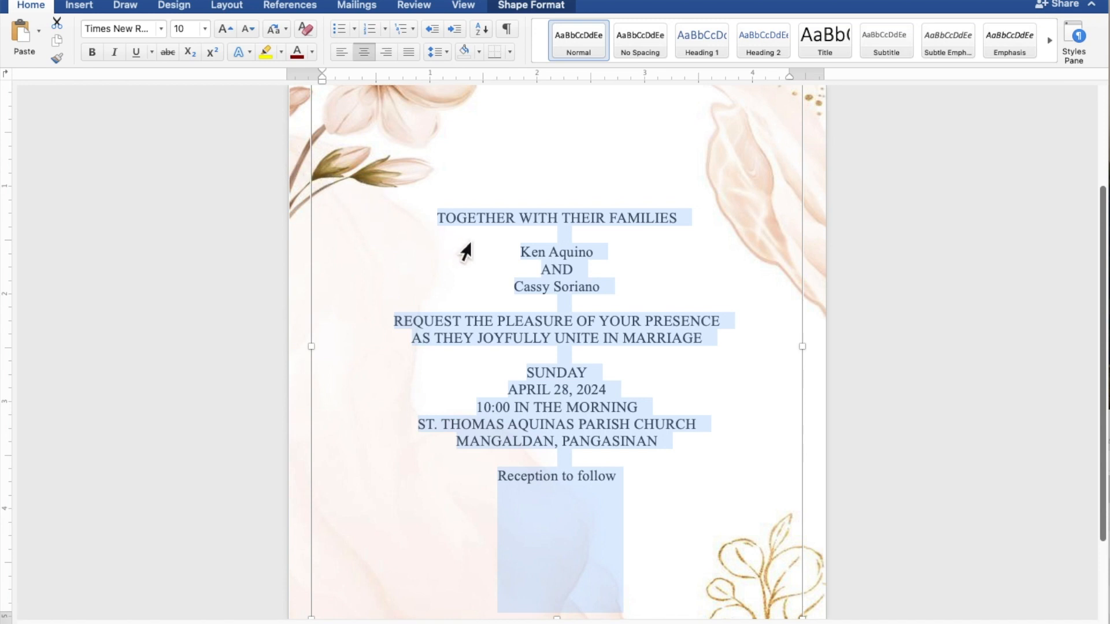
Select the couple's two name lines together with the 'Reception to follow' line.
left_click(595, 255)
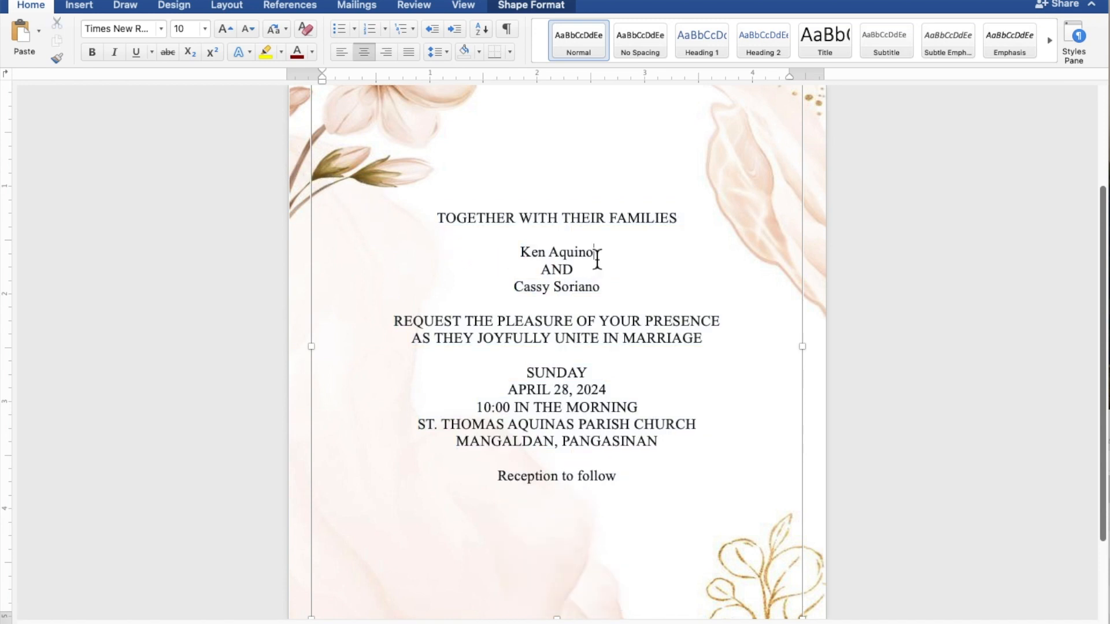
left_click_drag(594, 259, 523, 255)
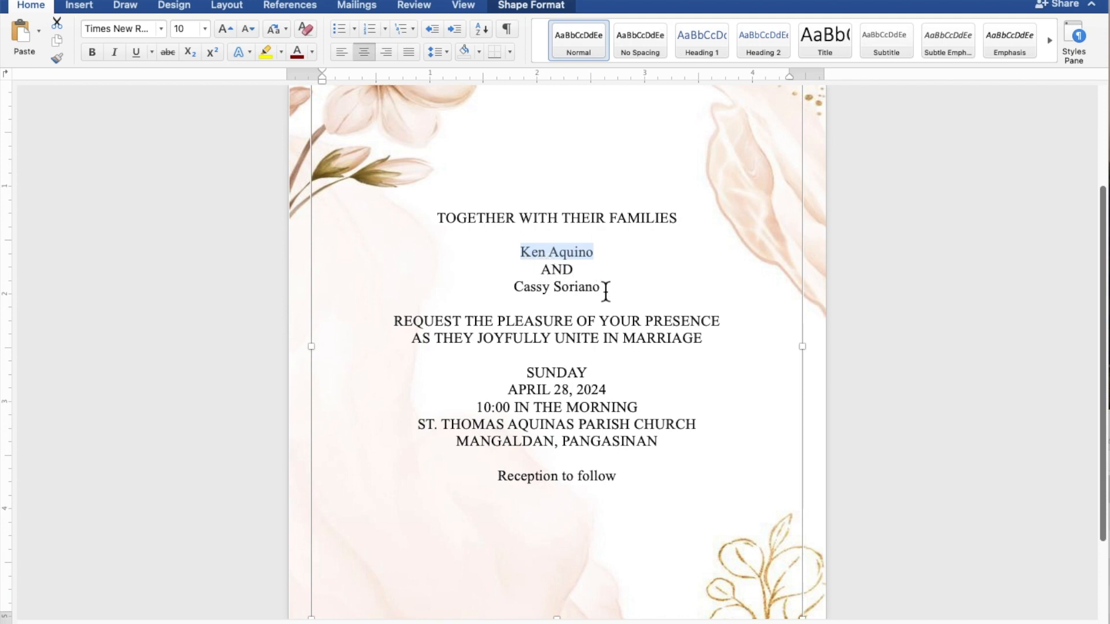
left_click_drag(605, 291, 532, 290)
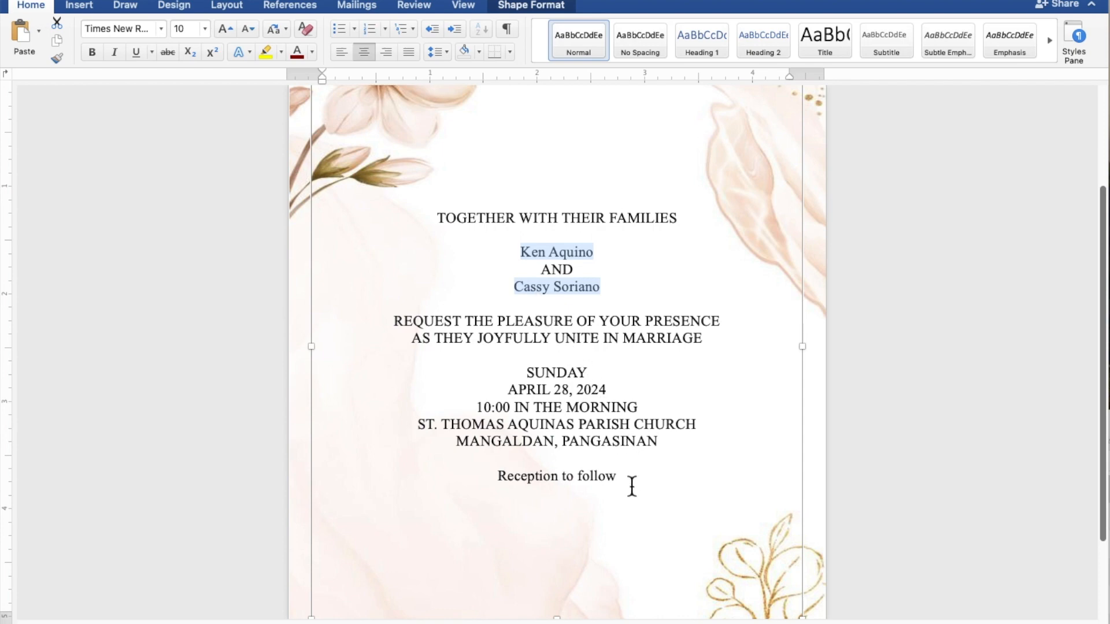
left_click_drag(632, 485, 528, 485)
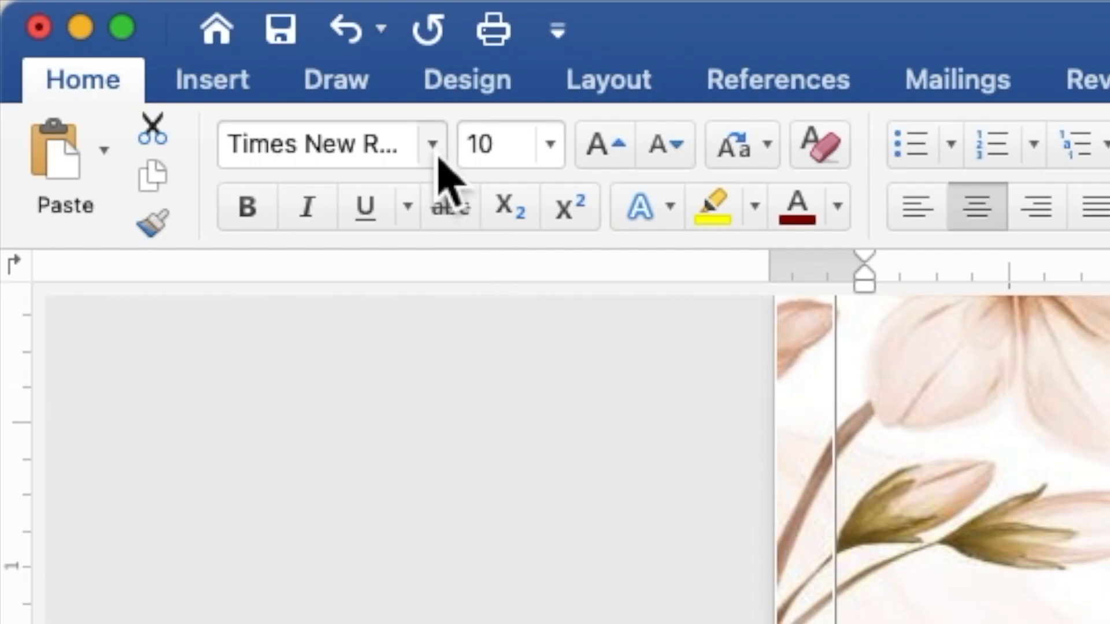
Apply Edwardian Script ITC at size 20 to the selected lines.
left_click(439, 152)
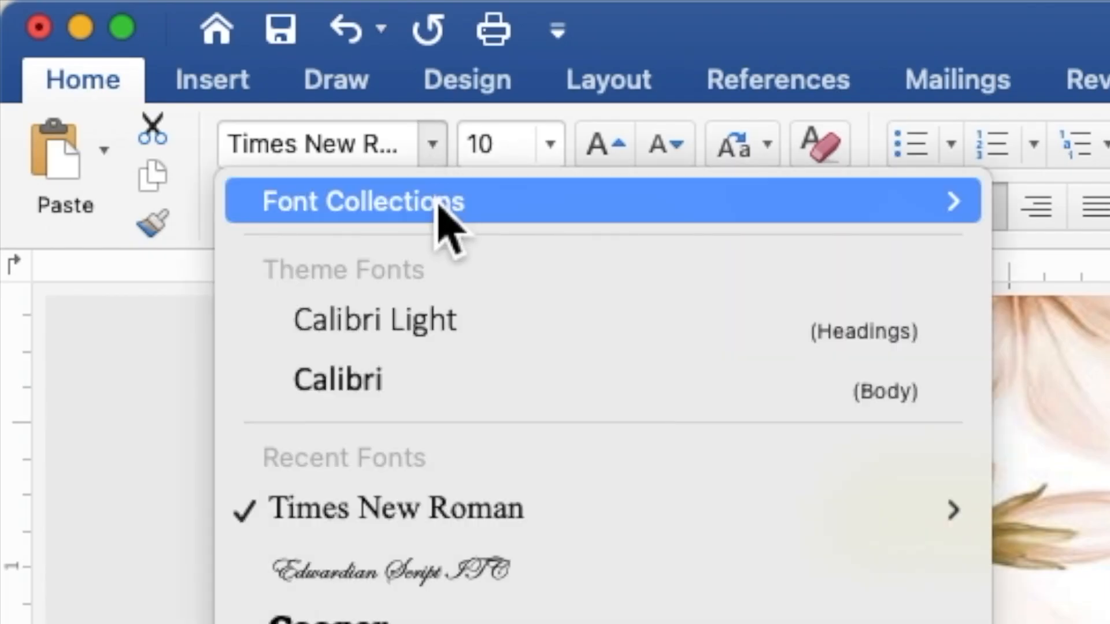
left_click(438, 572)
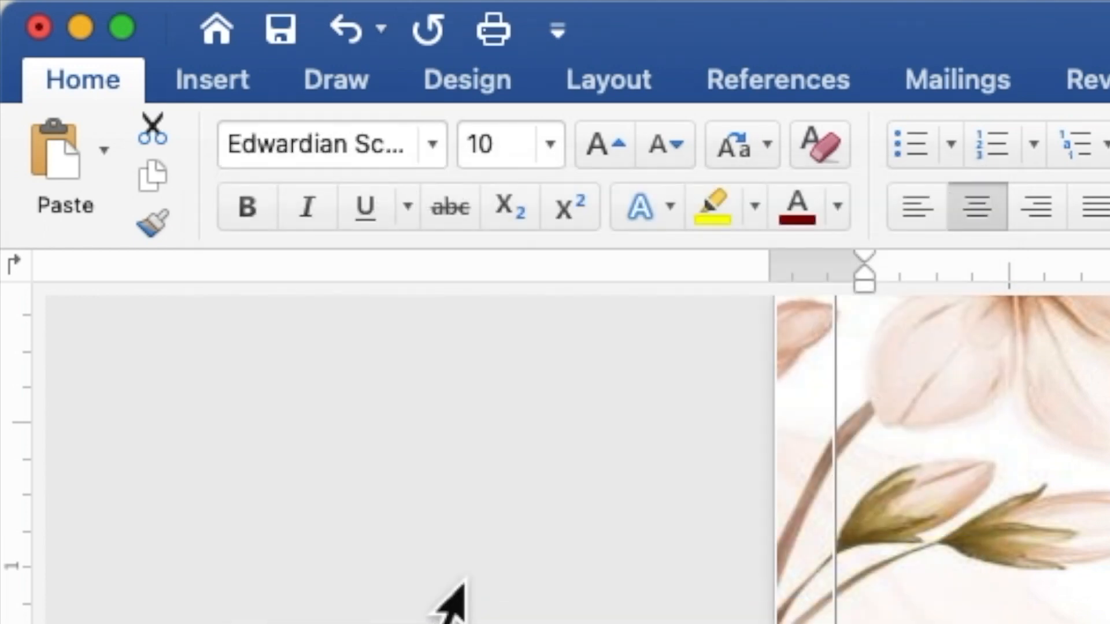
left_click(519, 153)
left_click_drag(518, 154, 468, 153)
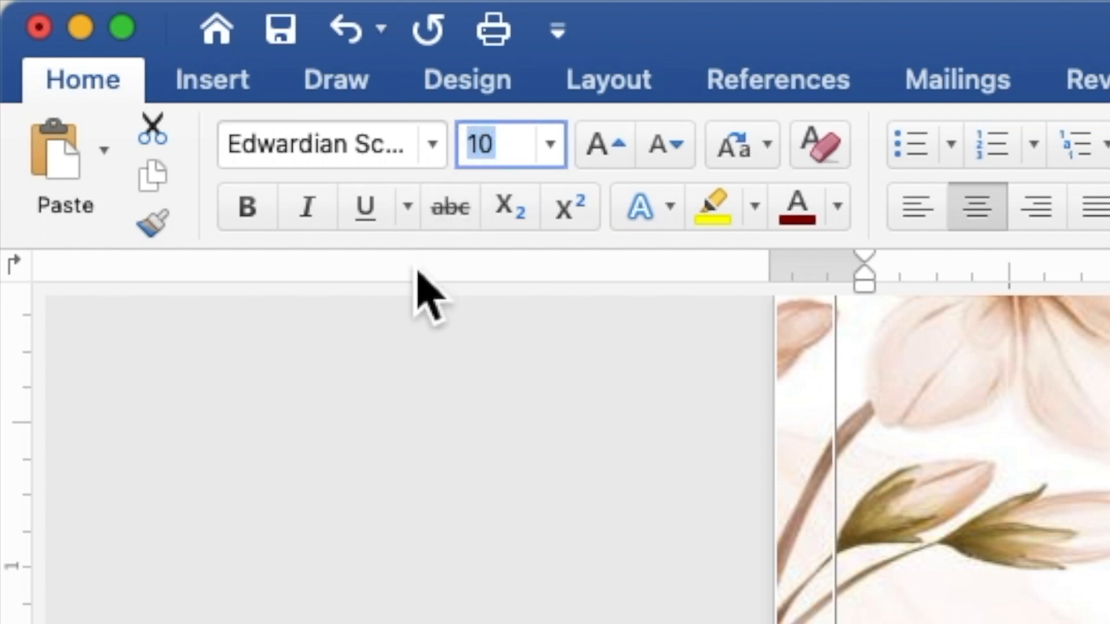
type("20")
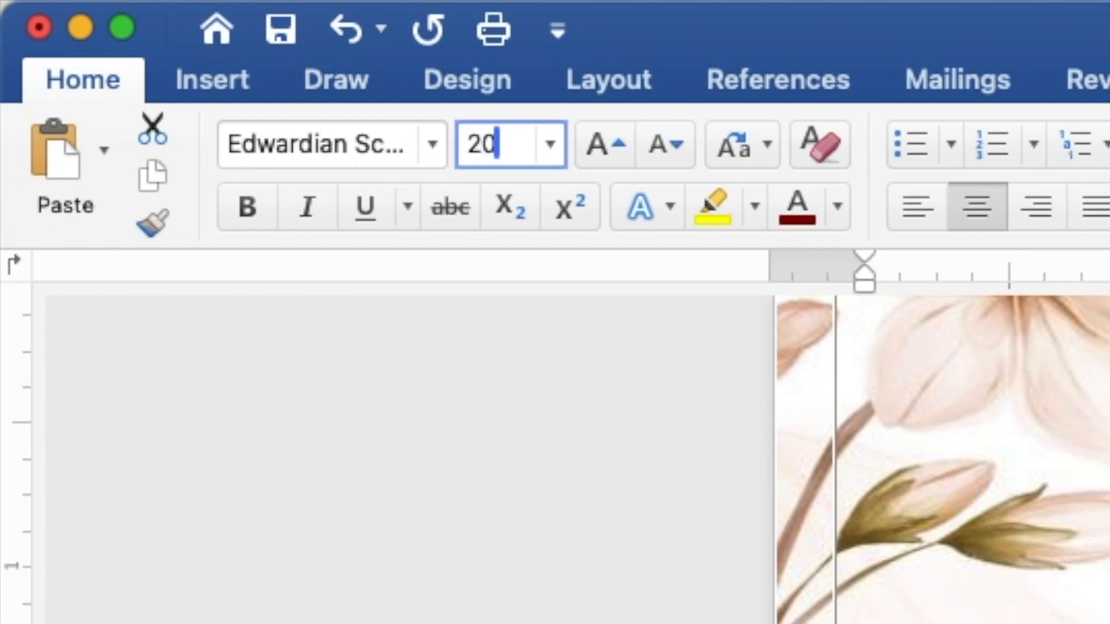
key("Return")
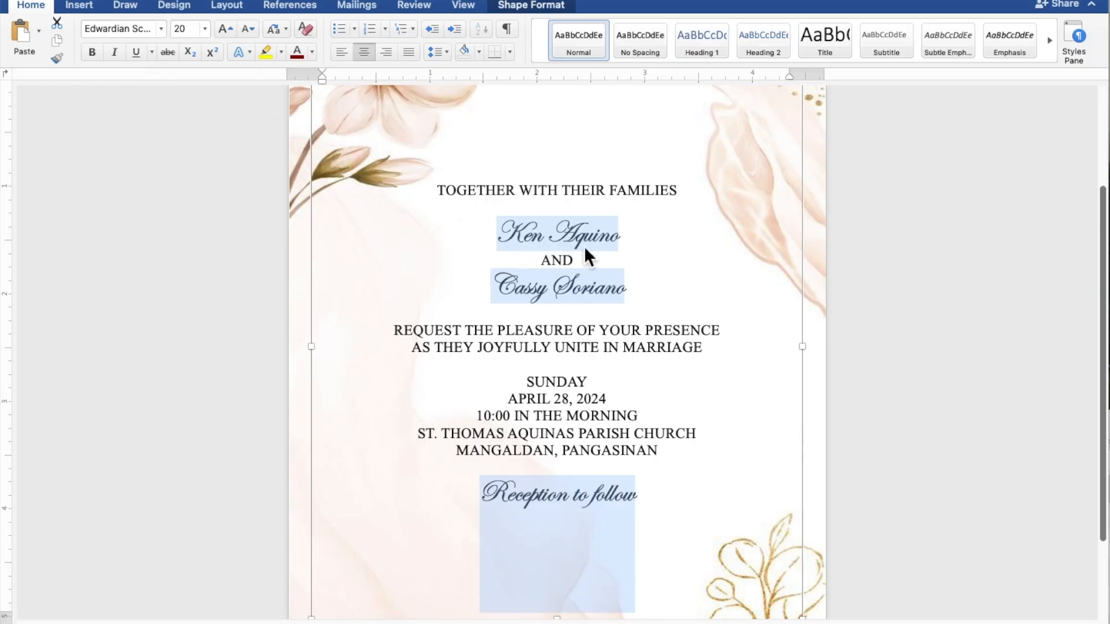
Select only the couple's two name lines and raise them from 20 to 40 pt.
left_click(619, 241)
left_click_drag(619, 241, 497, 237)
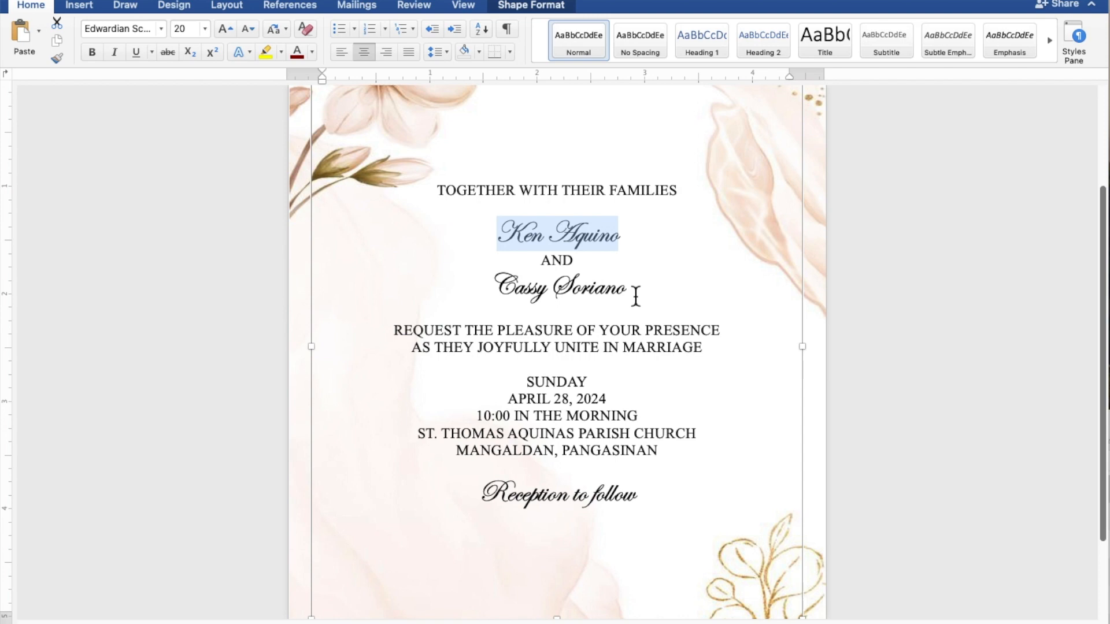
left_click_drag(636, 296, 520, 295)
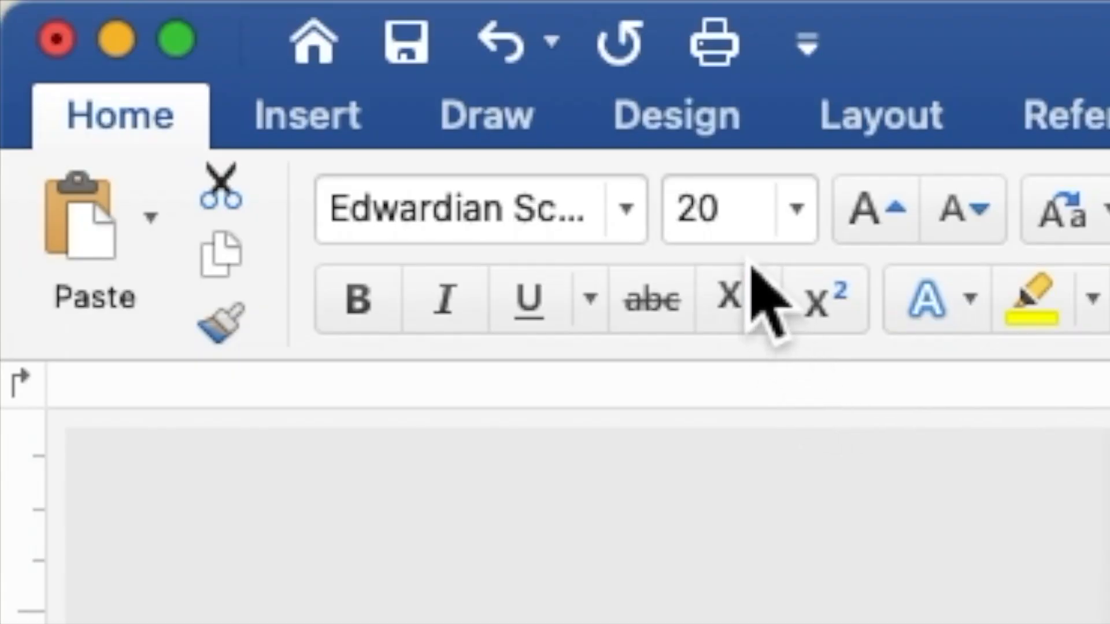
left_click(189, 31)
left_click_drag(731, 229, 668, 228)
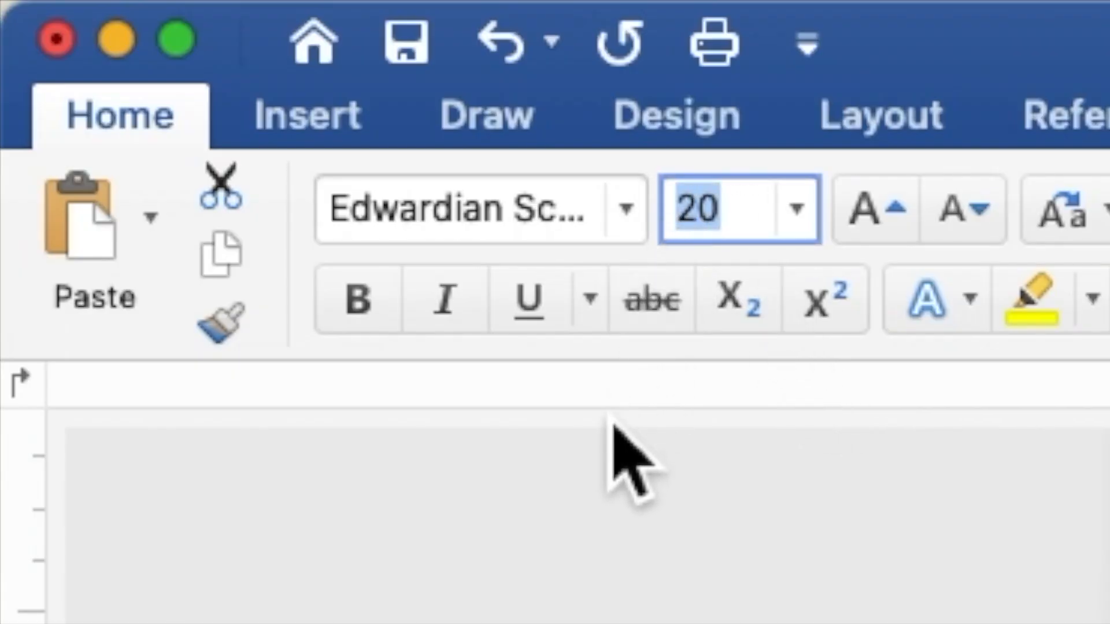
type("40")
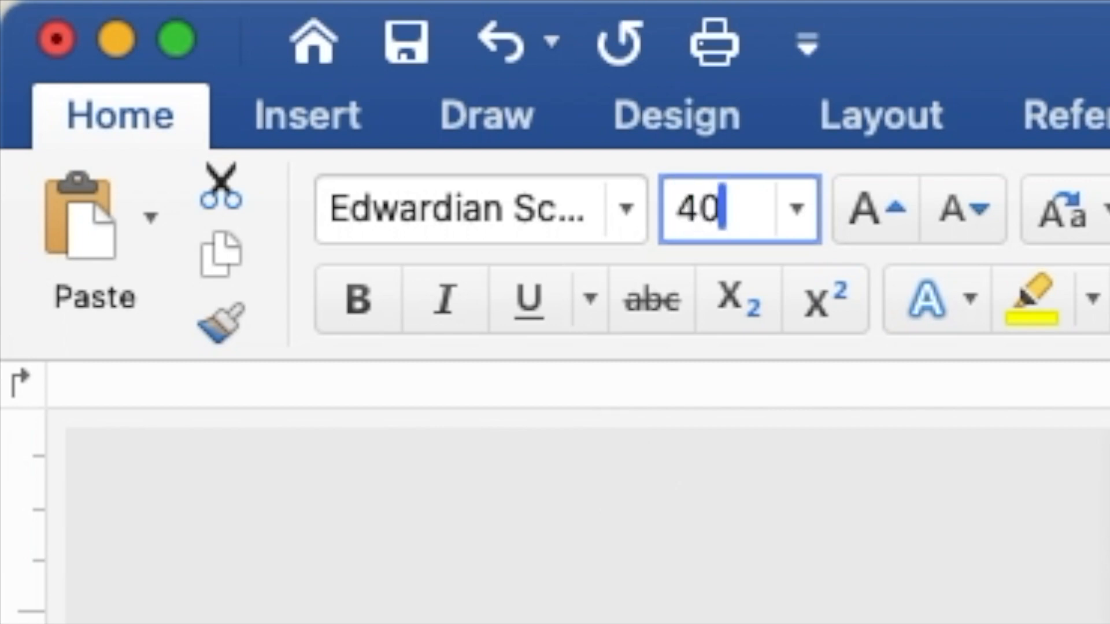
key("Return")
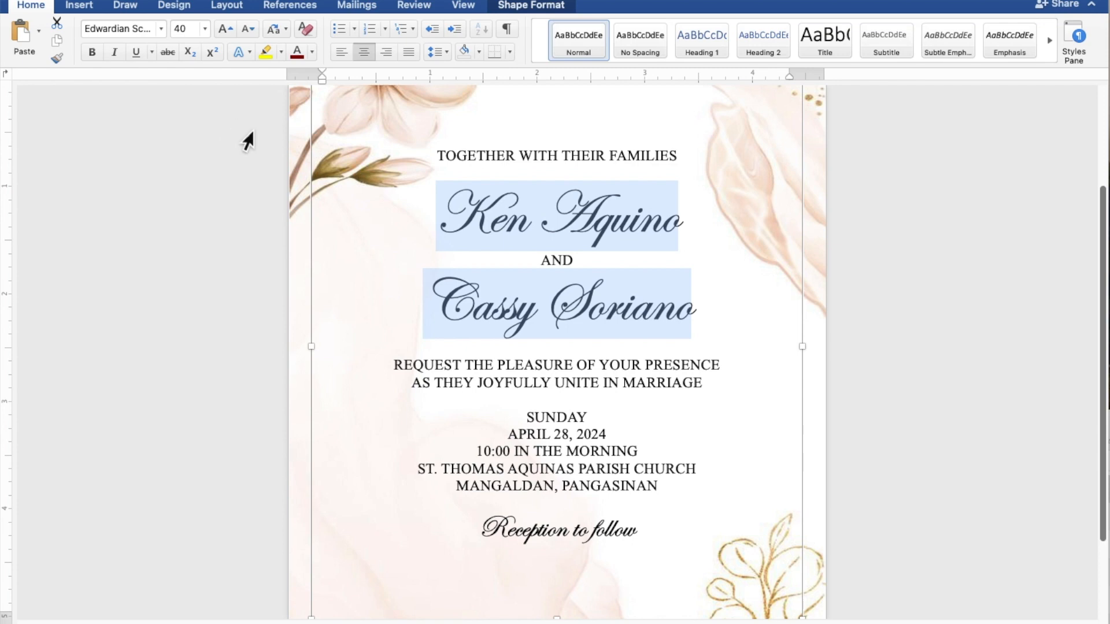
Add two blank lines above the names, one below them, and more before SUNDAY and Reception to follow.
left_click(569, 176)
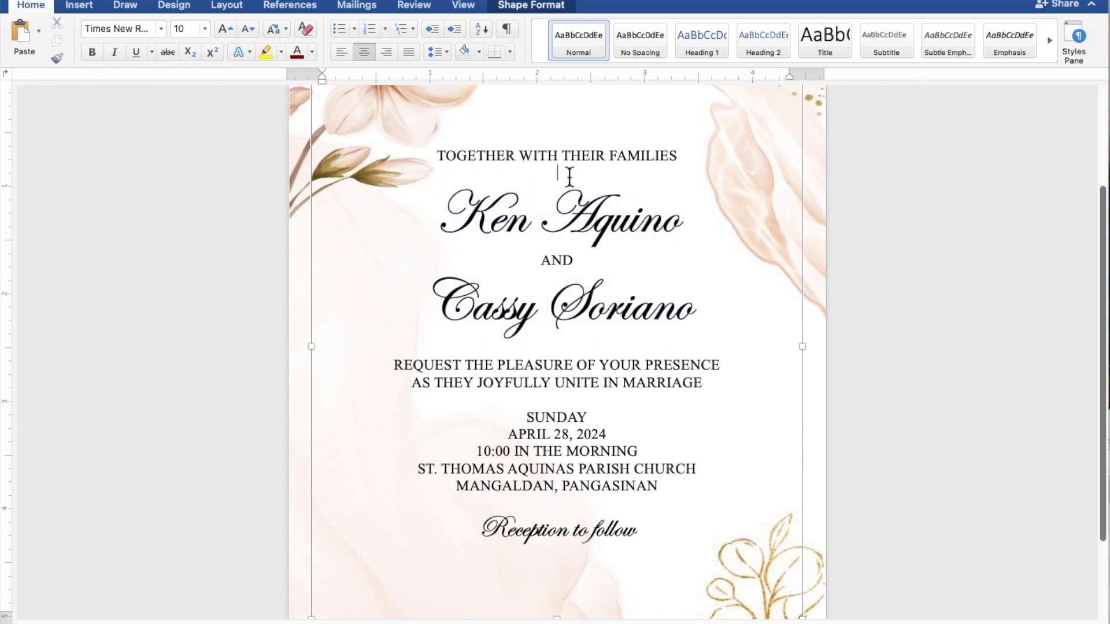
key("Return")
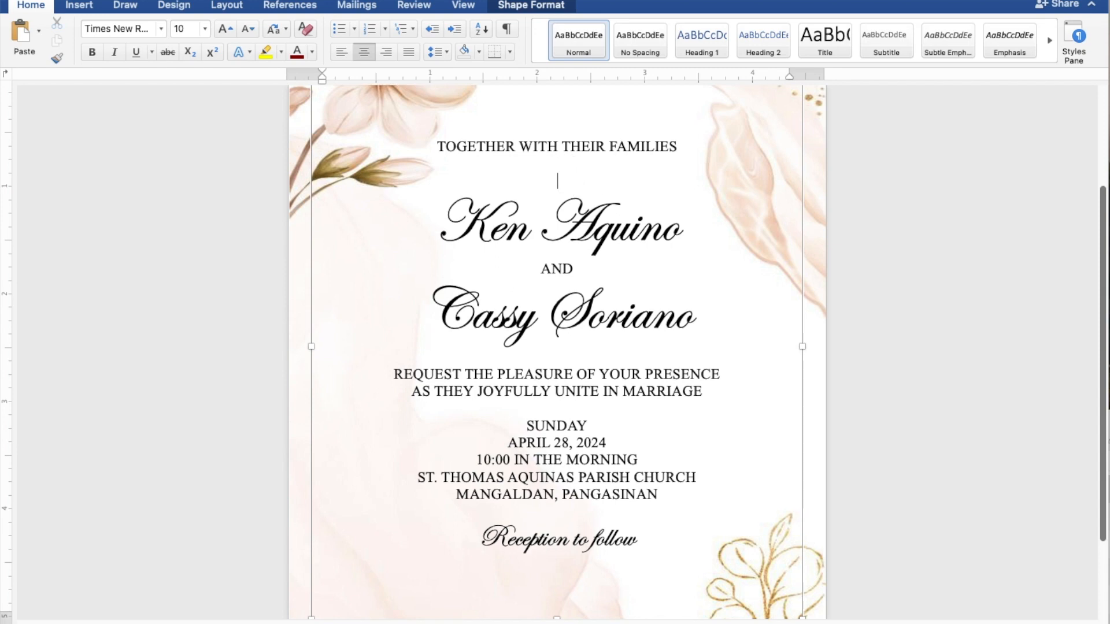
key("Return")
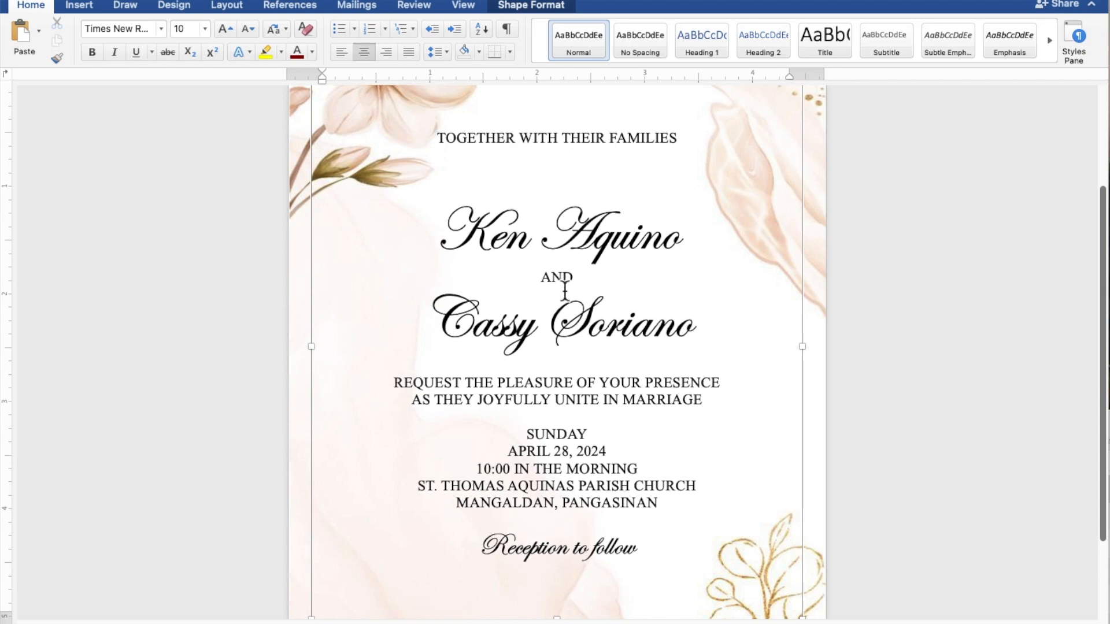
left_click(564, 371)
key("Return")
key("Return")
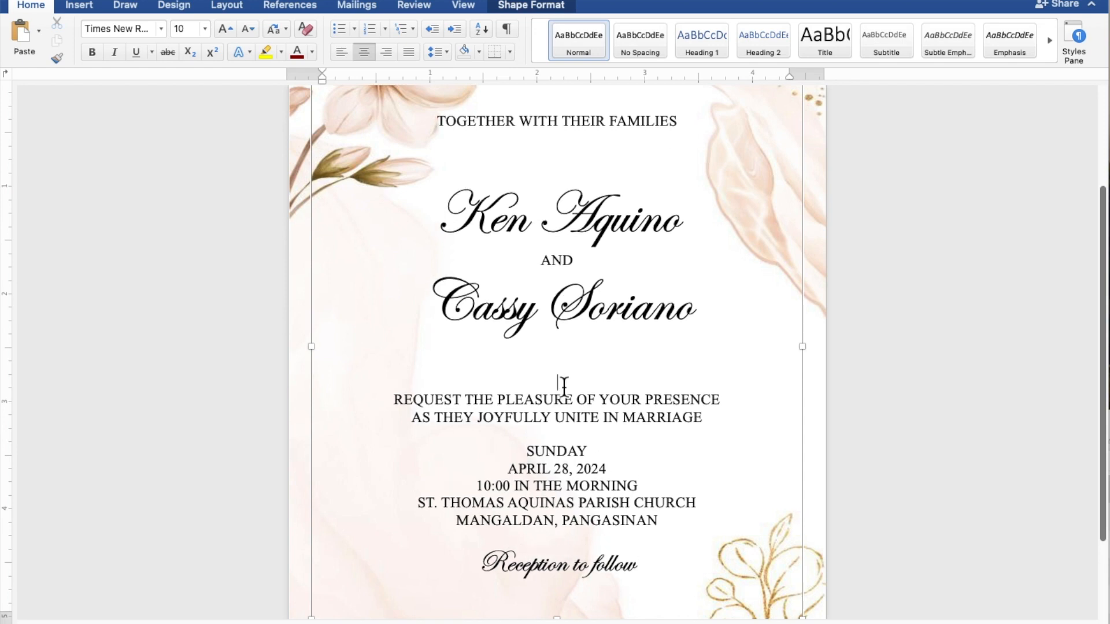
left_click(564, 441)
key("Return")
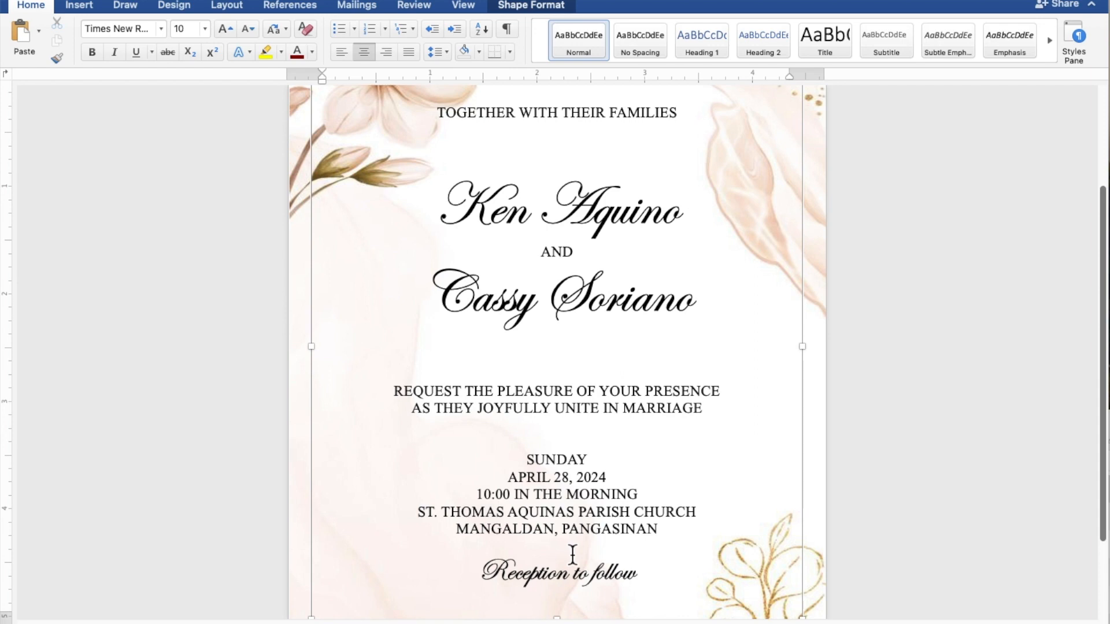
key("Return")
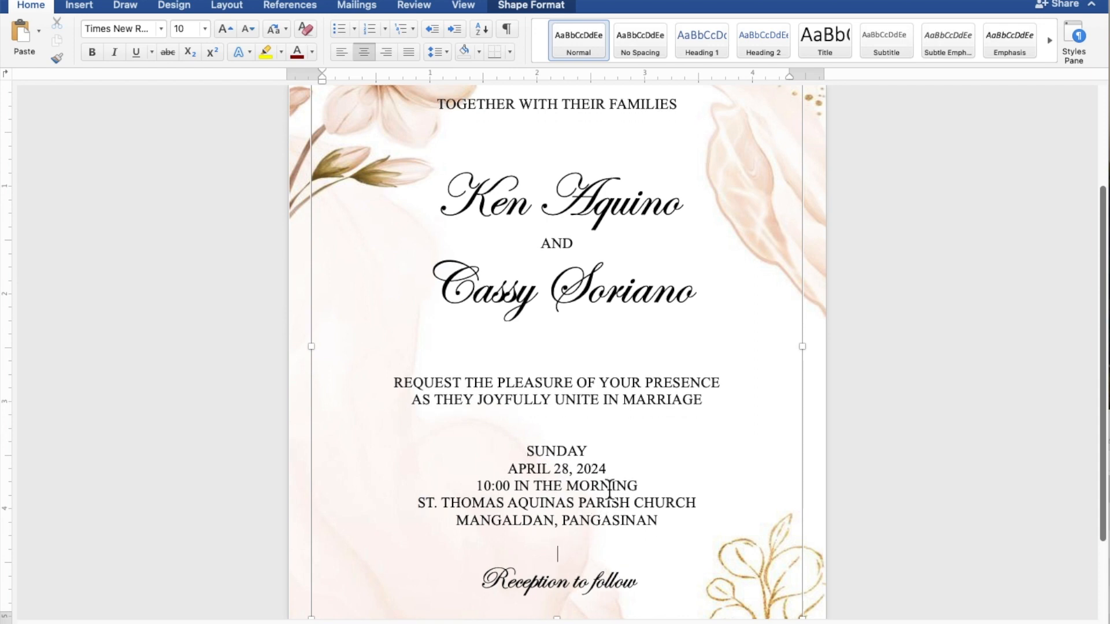
Nudge the invitation text box down four arrow-key steps so it sits lower between the flowers.
scroll(609, 485, "down", 5)
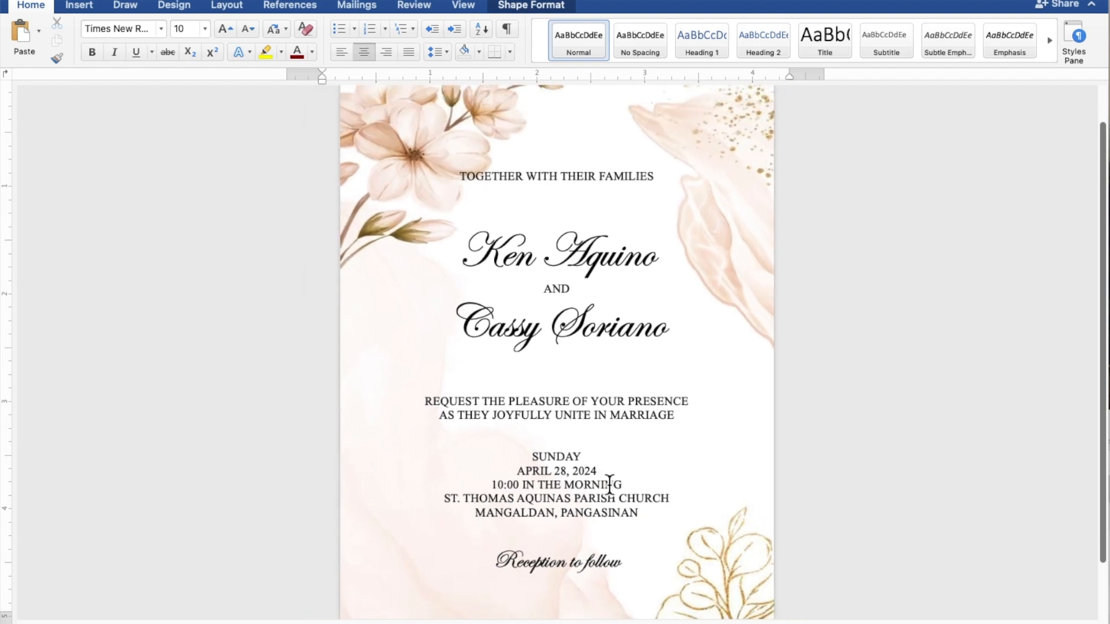
scroll(609, 485, "down", 5)
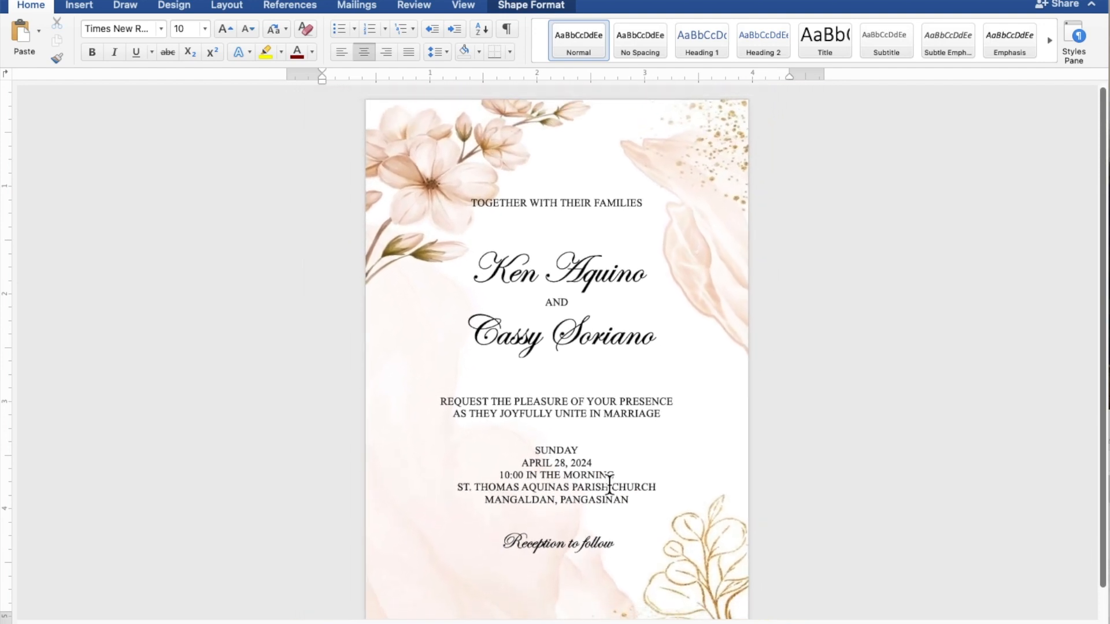
scroll(609, 486, "down", 2)
left_click(610, 486)
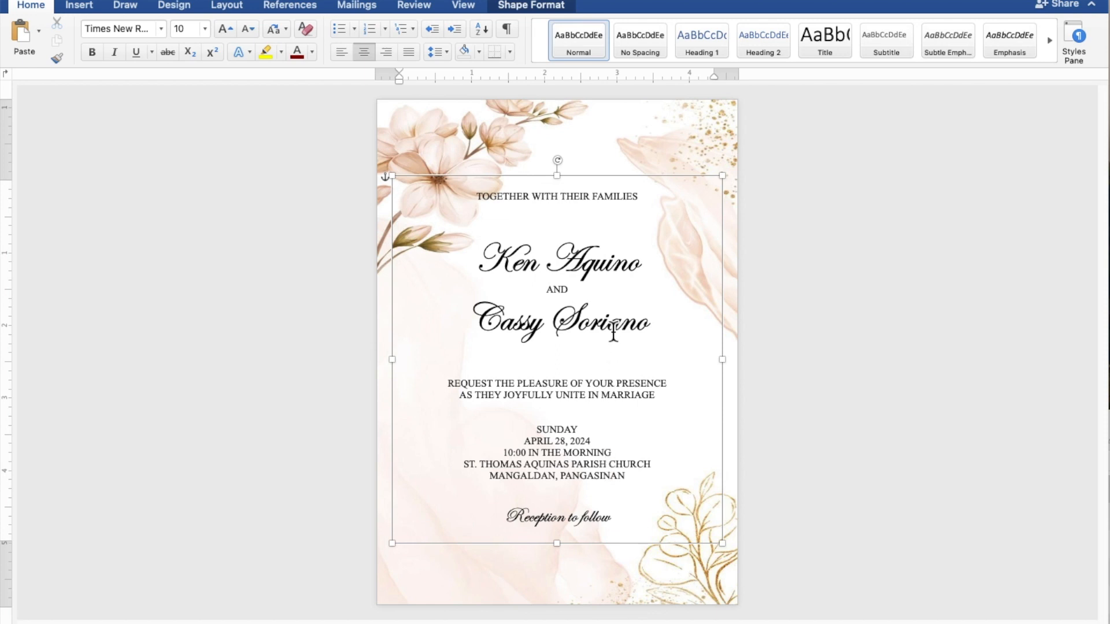
left_click(626, 180)
key("Down")
key("Down")
key("Down")
key("Down")
key("Down")
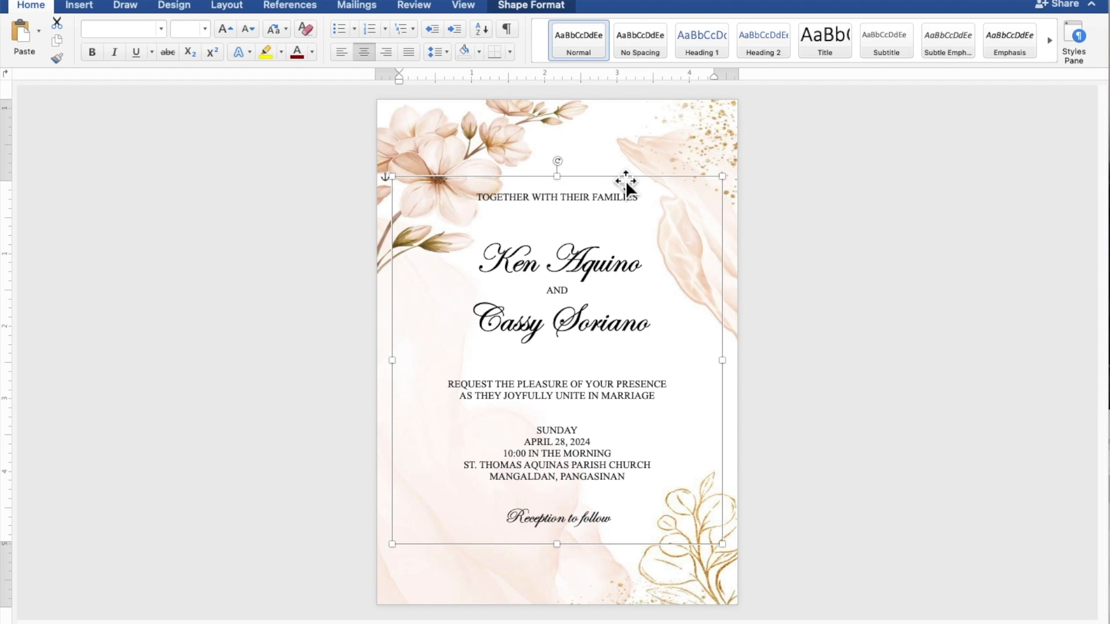
key("Down")
key("Down")
key("Down")
key("Down")
key("Down")
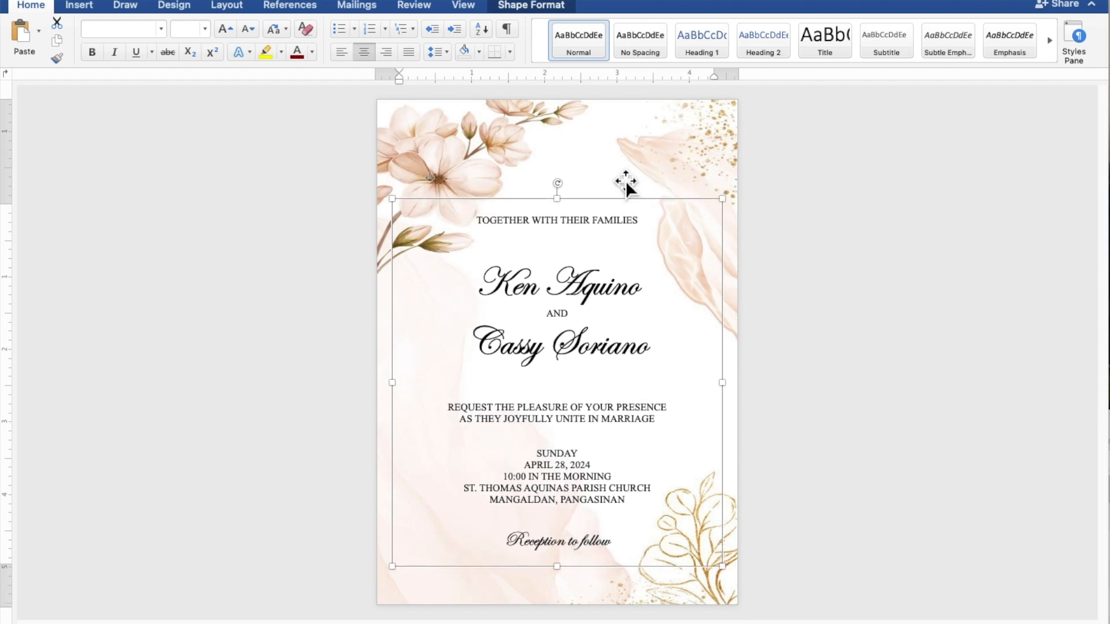
key("Down")
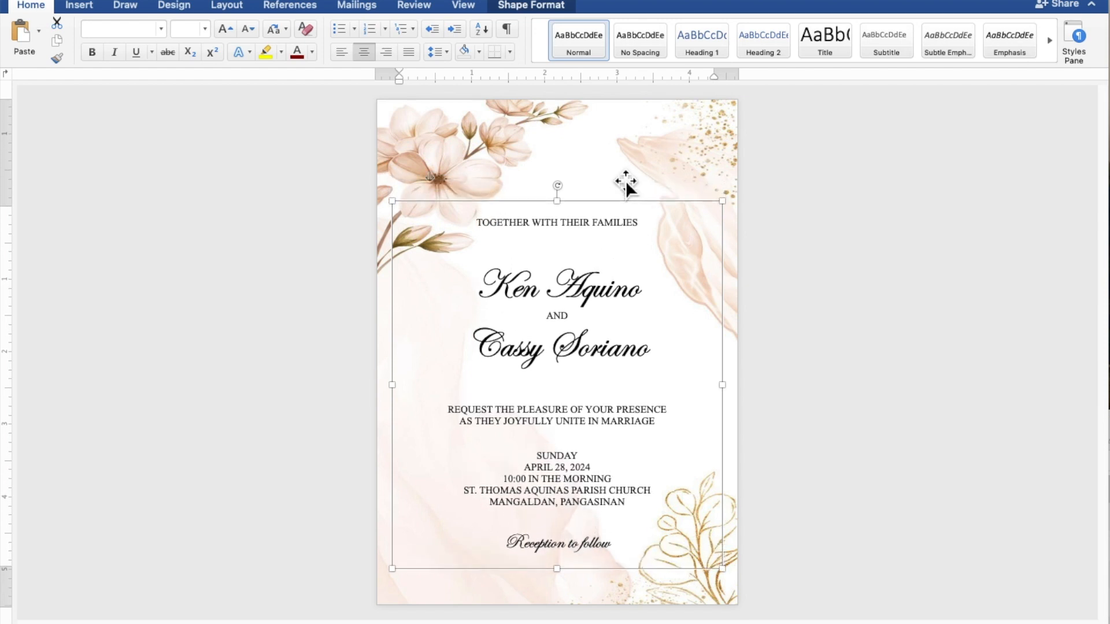
key("Down")
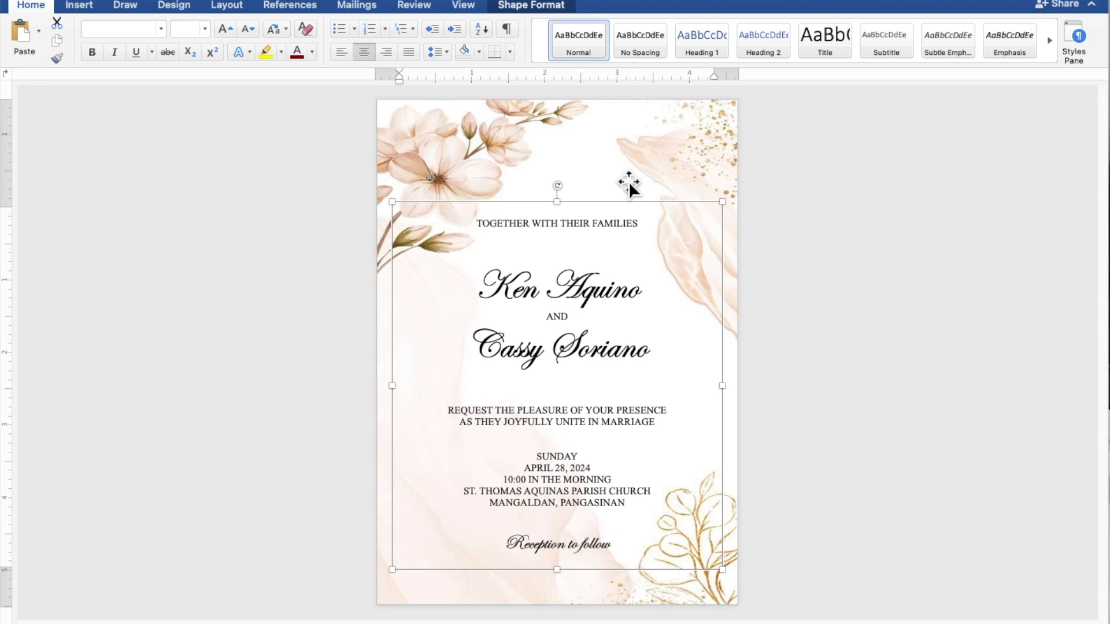
left_click(857, 267)
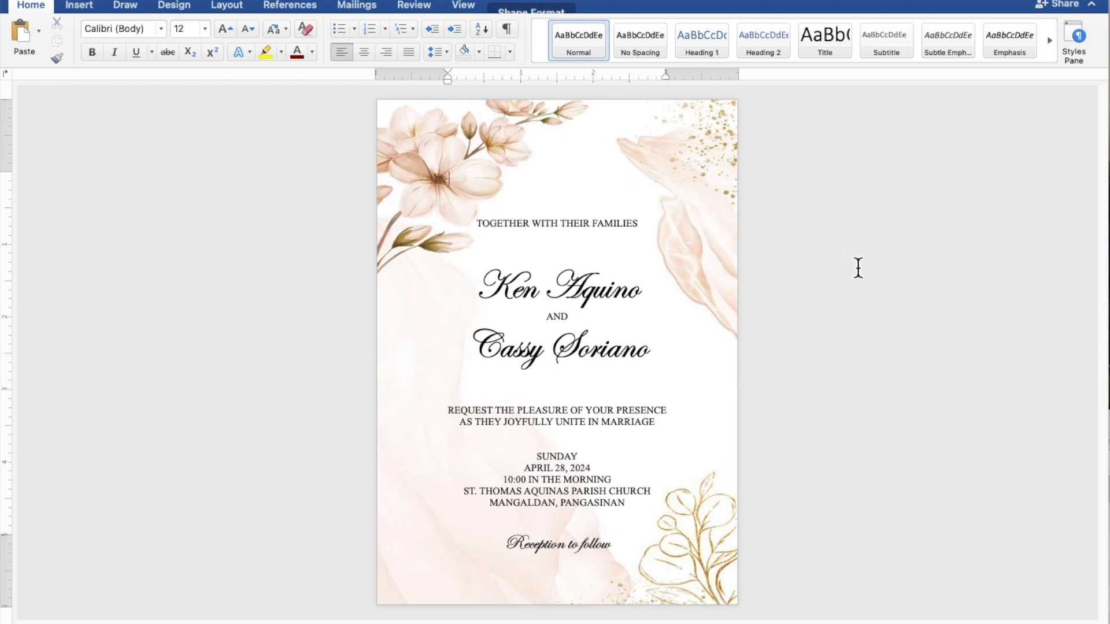